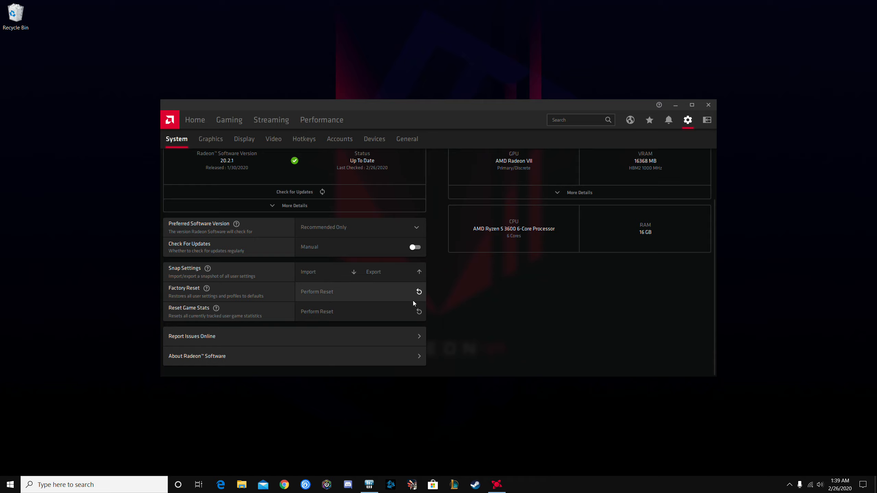
- Open the GPU's performance tuning settings and view Automatic tuning control before returning to Manual
scroll(412, 301, up, 2)
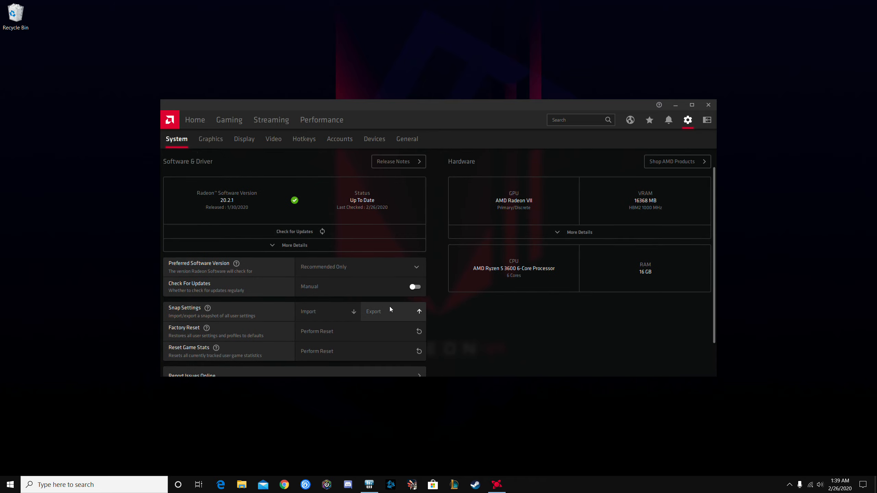
click(307, 123)
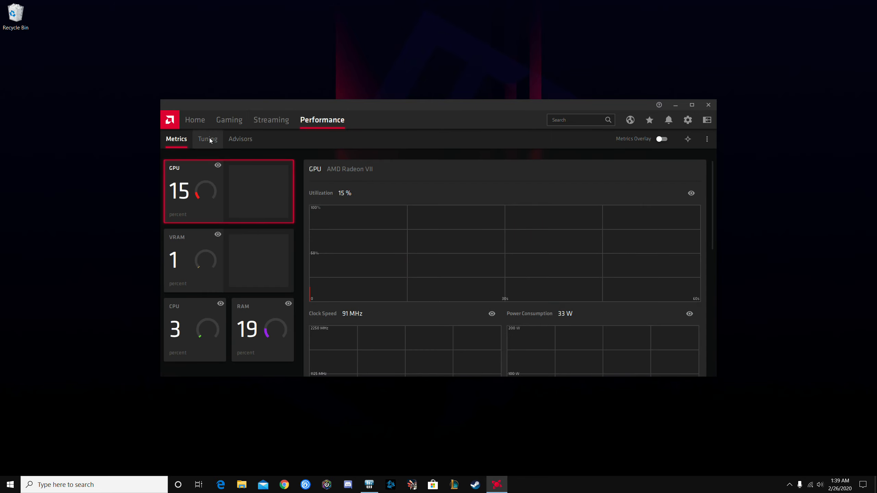
click(208, 139)
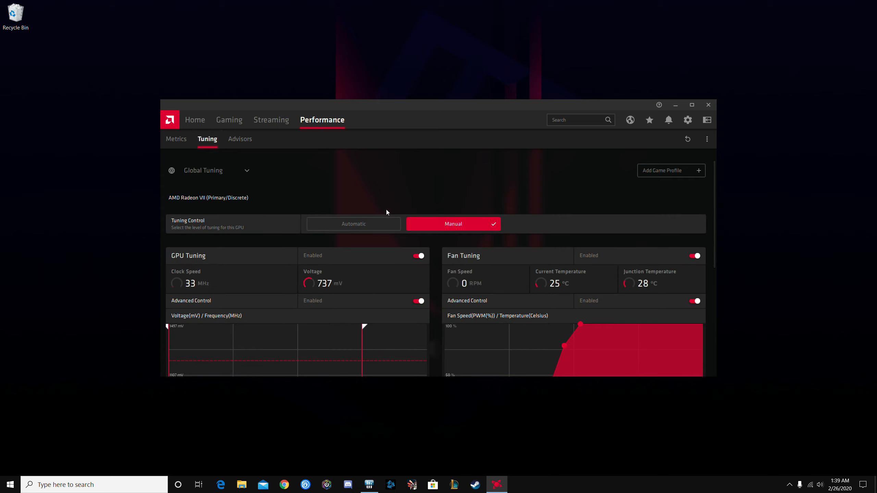
click(382, 224)
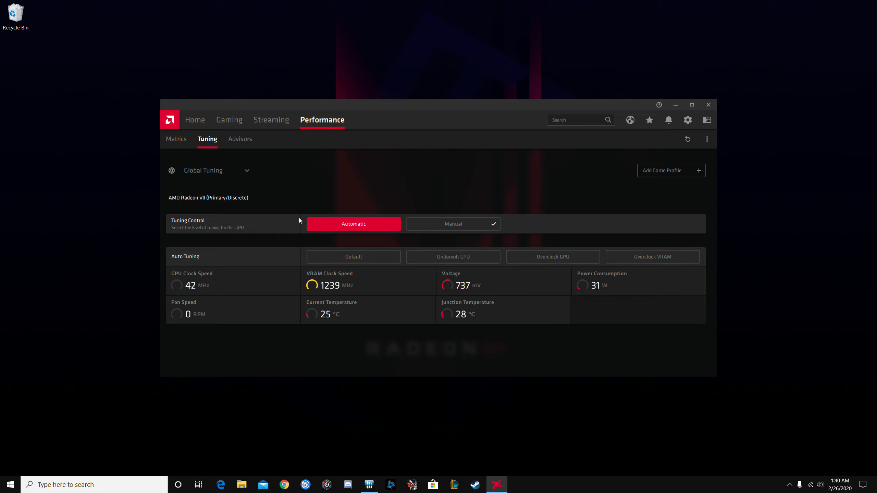
click(452, 225)
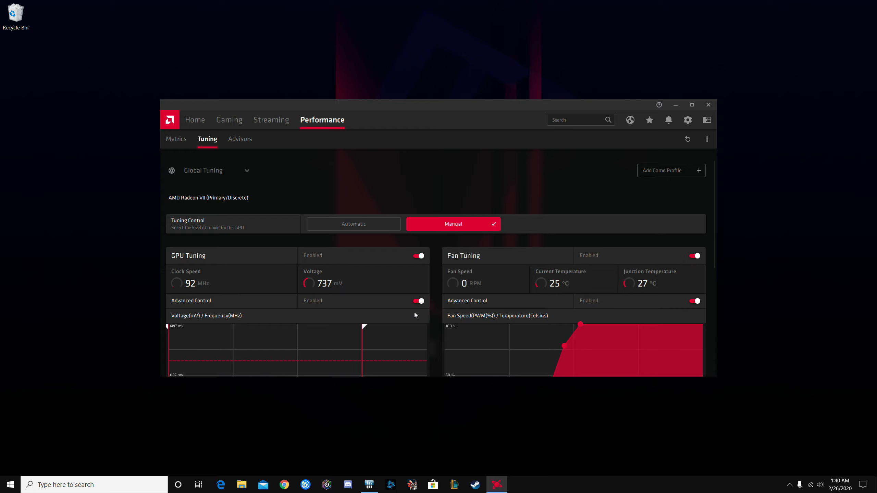
- Examine the manual VRAM and power limit settings and the GPU's fine-tuning frequency and voltage values
scroll(414, 312, down, 3)
scroll(414, 313, down, 3)
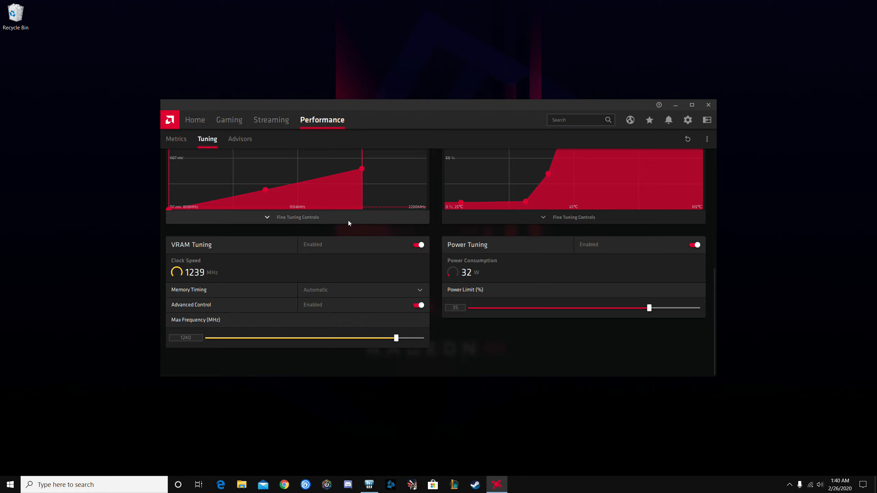
scroll(349, 222, up, 2)
scroll(348, 220, up, 1)
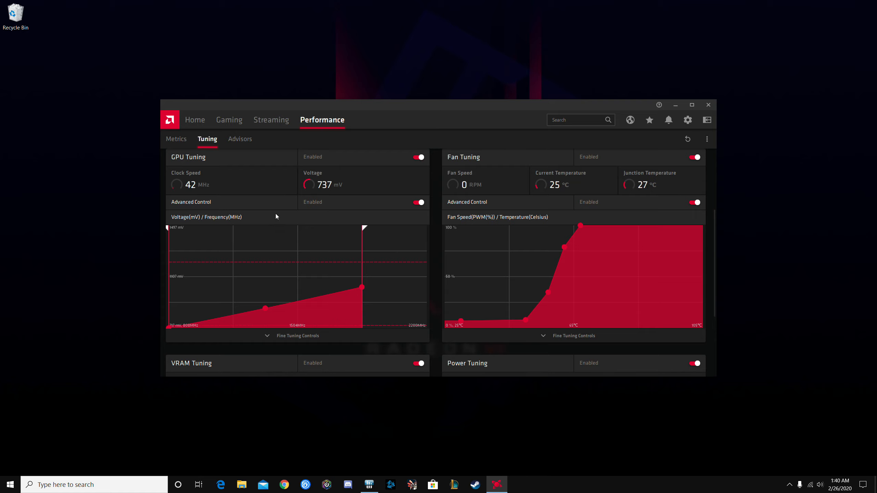
click(339, 334)
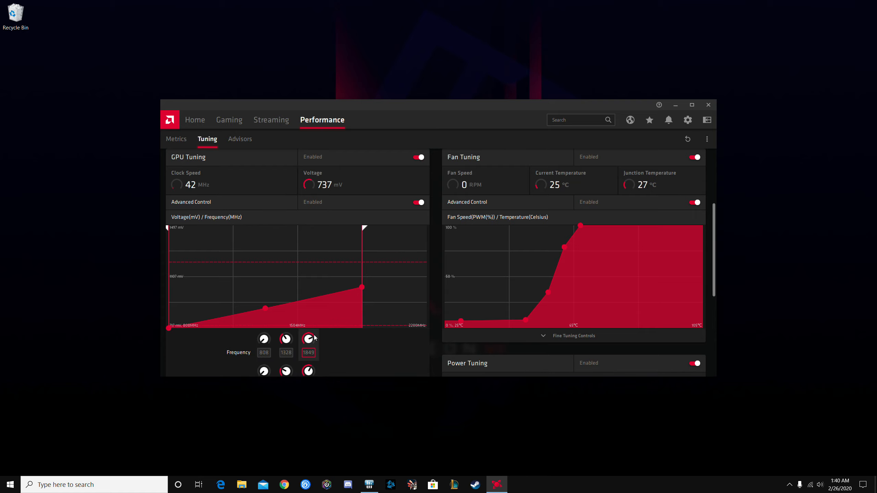
scroll(255, 282, down, 2)
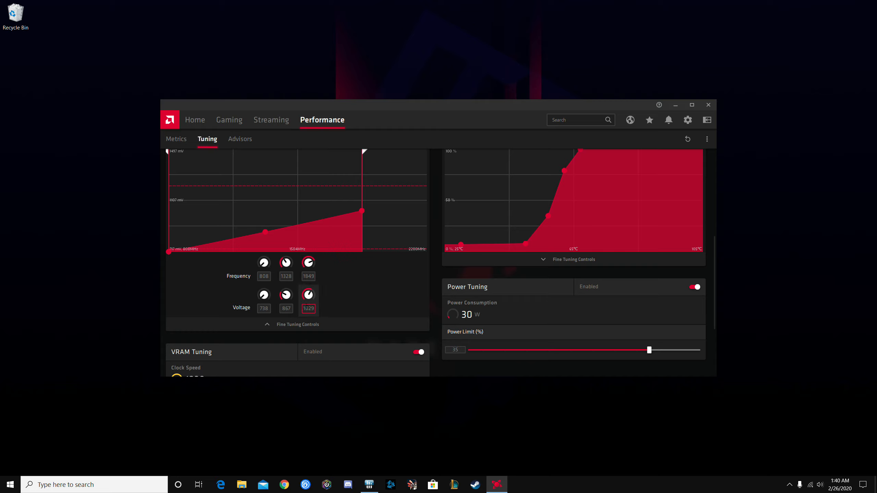
click(307, 325)
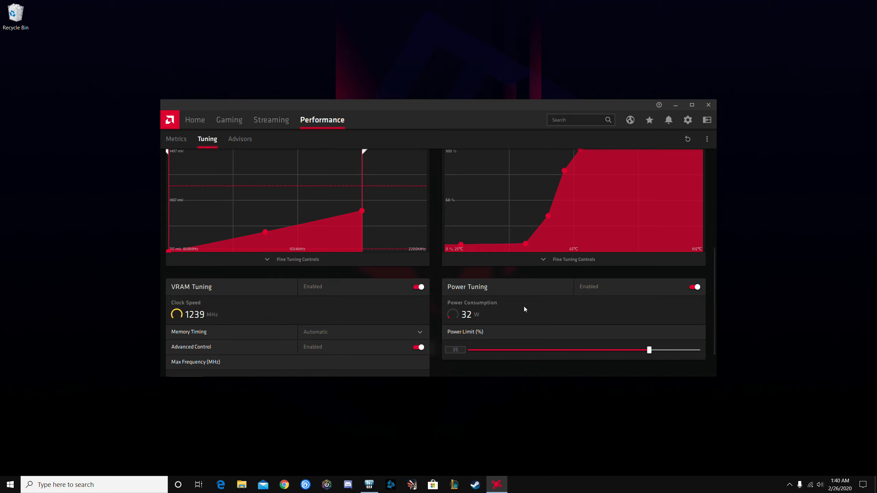
click(460, 350)
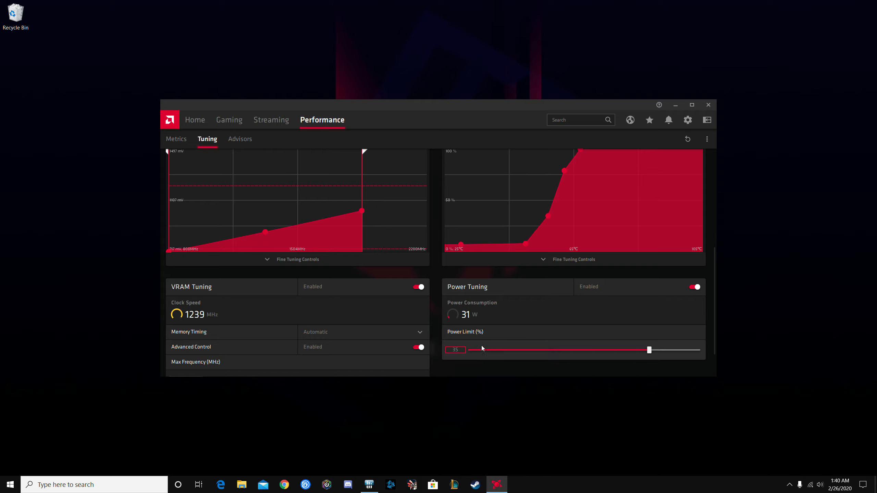
- Disable Power Tuning, and switch Fan Tuning off and back on
scroll(511, 335, up, 5)
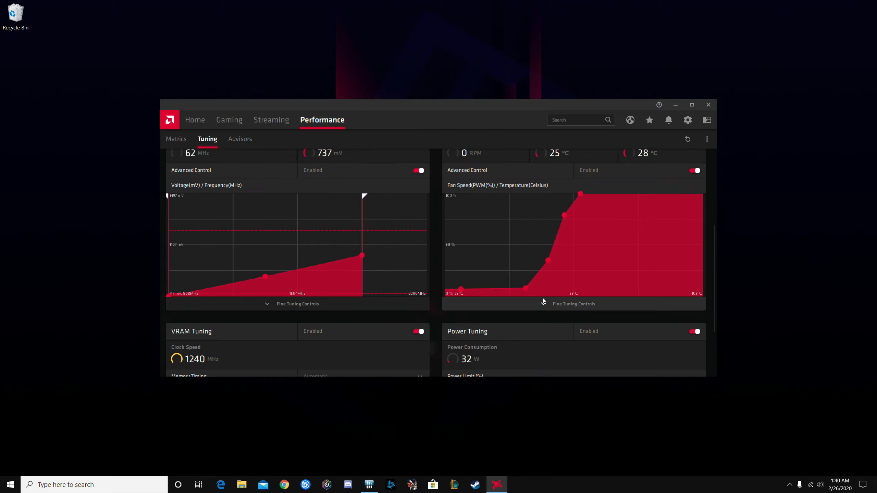
scroll(543, 298, up, 2)
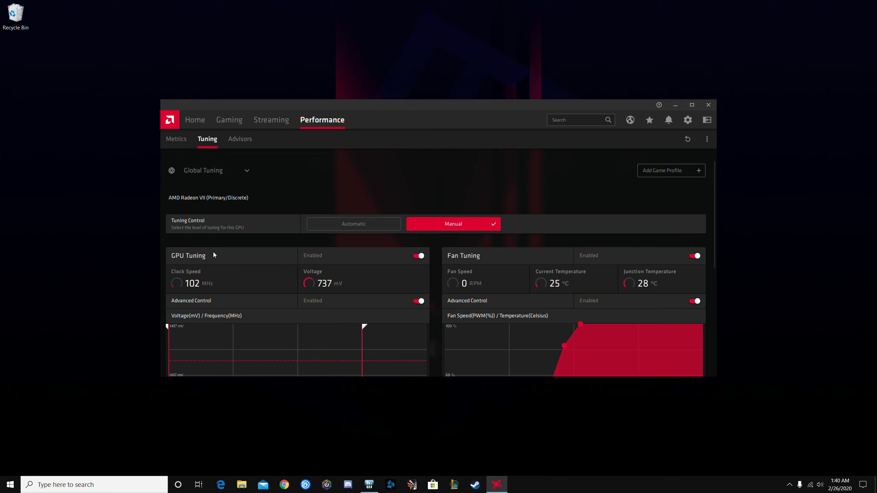
scroll(214, 255, down, 3)
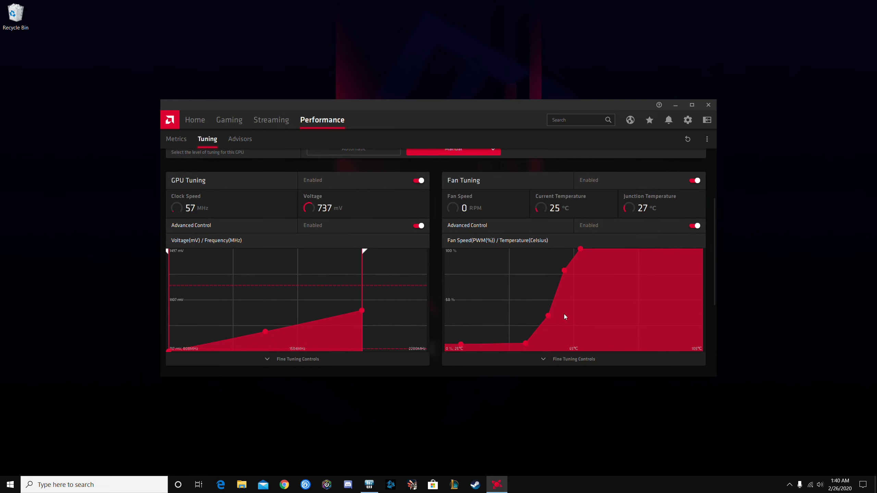
scroll(565, 315, down, 2)
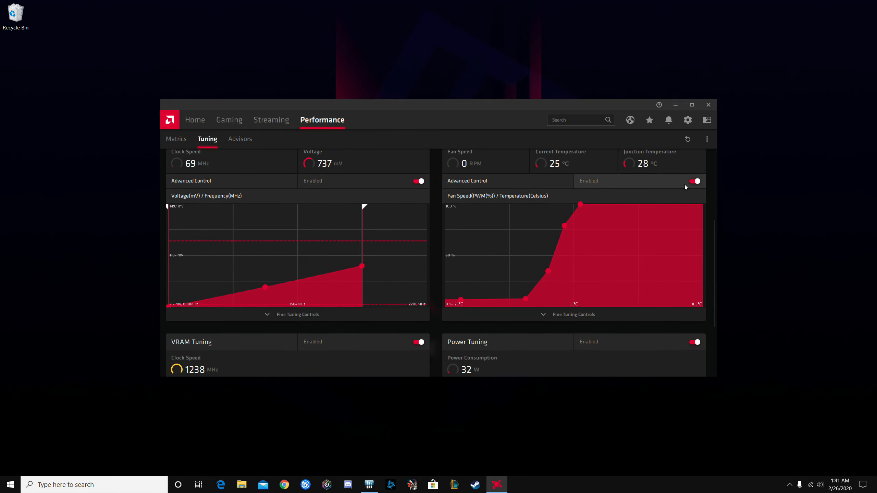
scroll(635, 202, up, 1)
scroll(635, 203, up, 2)
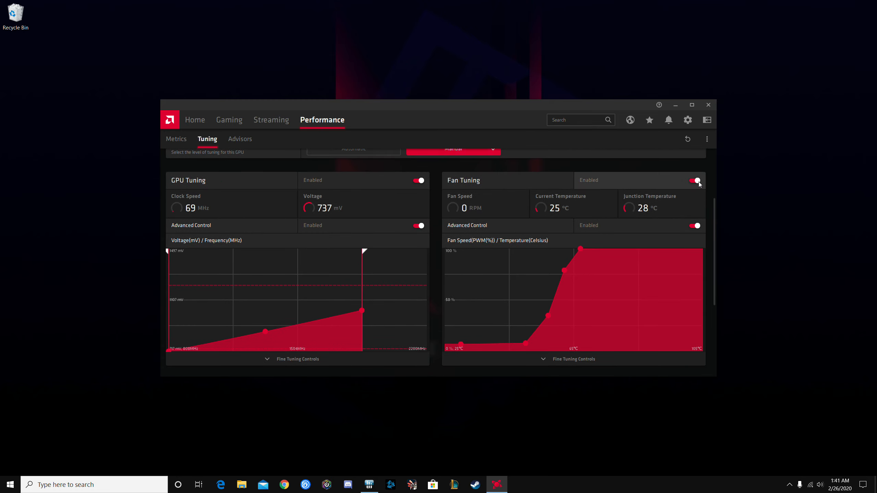
scroll(627, 292, down, 2)
scroll(677, 247, up, 4)
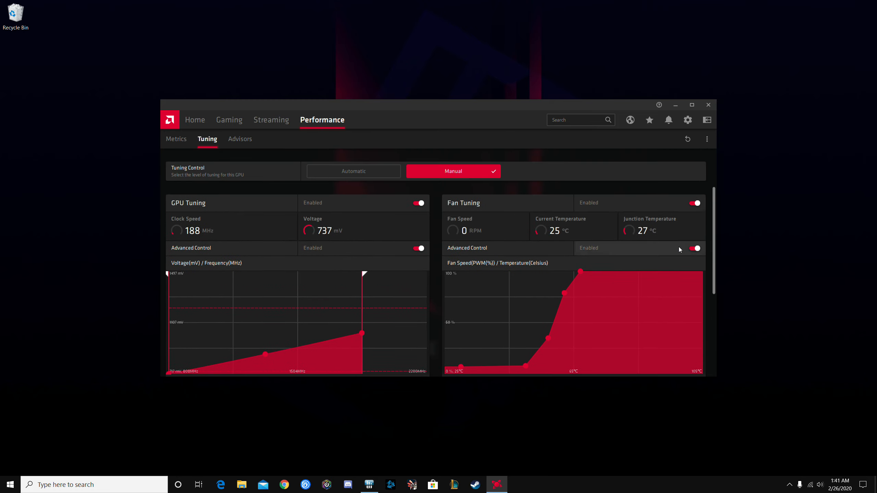
click(695, 213)
click(688, 271)
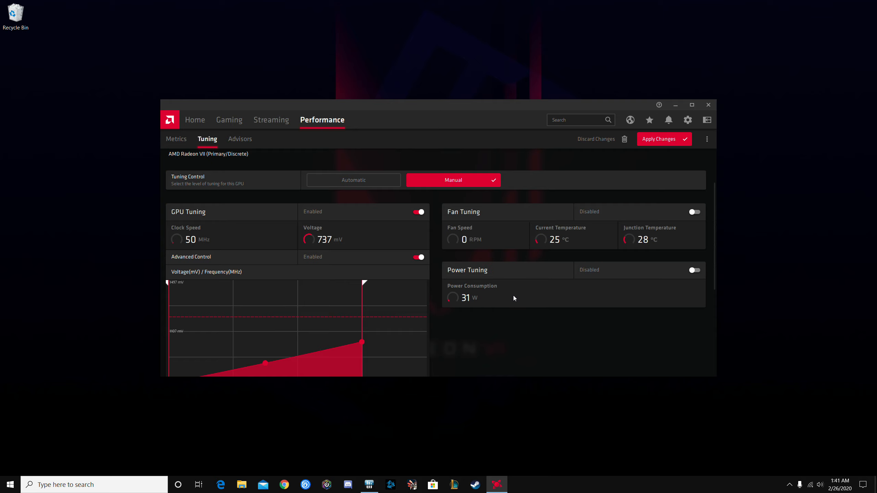
click(696, 211)
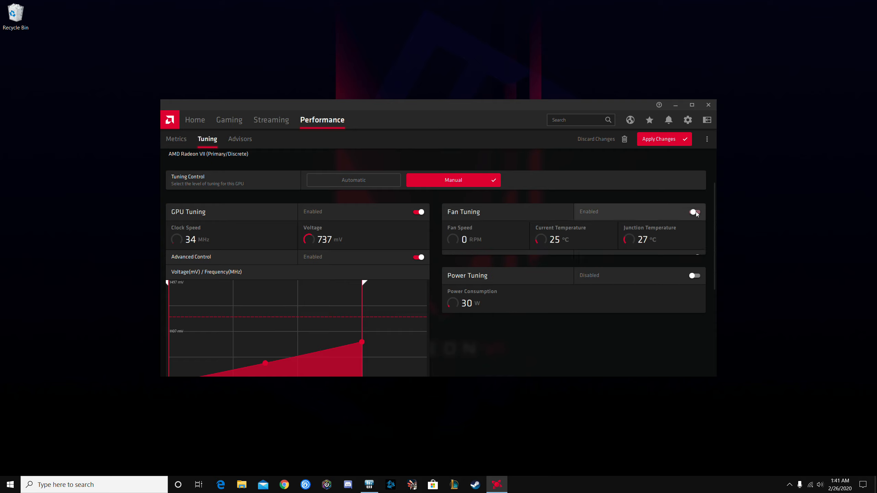
- Set the fan curve's P5 temperature to 70 in the fine-tuning controls and apply the changes
scroll(662, 261, down, 2)
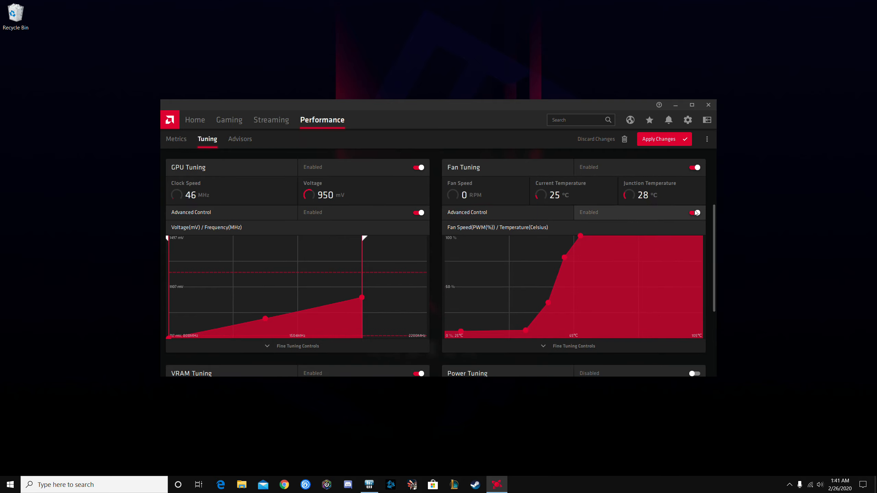
click(562, 345)
scroll(600, 325, down, 4)
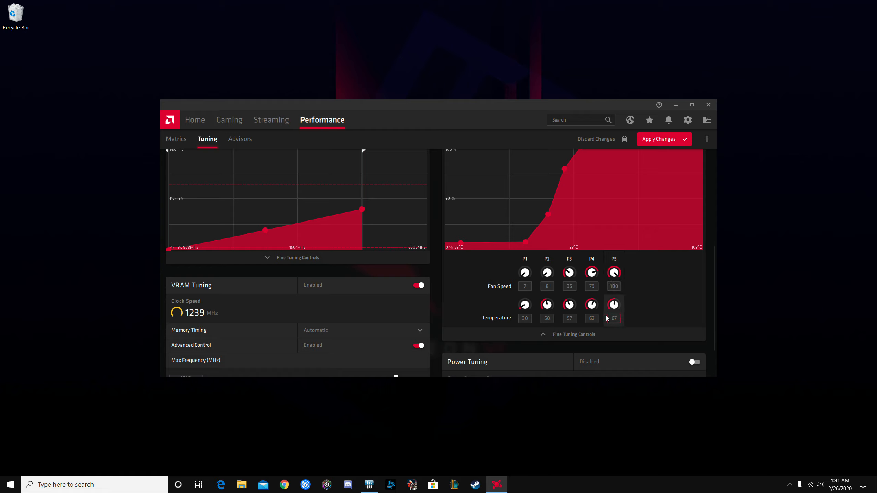
drag(607, 318, 619, 319)
key(BackSpace)
text(70)
click(620, 286)
click(663, 145)
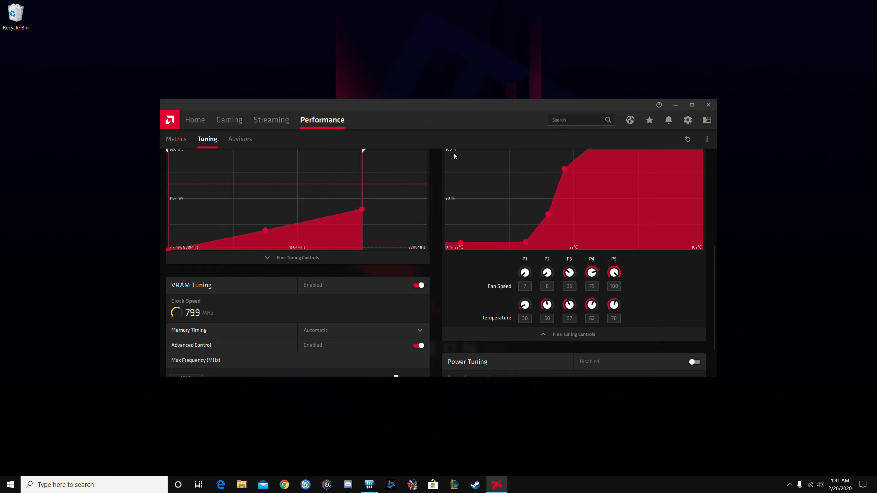
- Save the current tuning profile as Fan settings.xml, replacing the existing file
scroll(699, 208, up, 1)
scroll(699, 208, up, 4)
scroll(323, 304, down, 4)
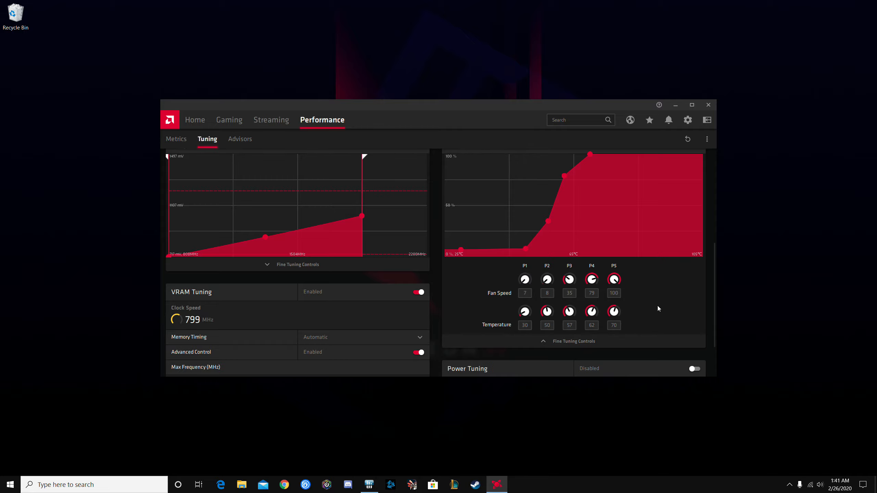
click(707, 139)
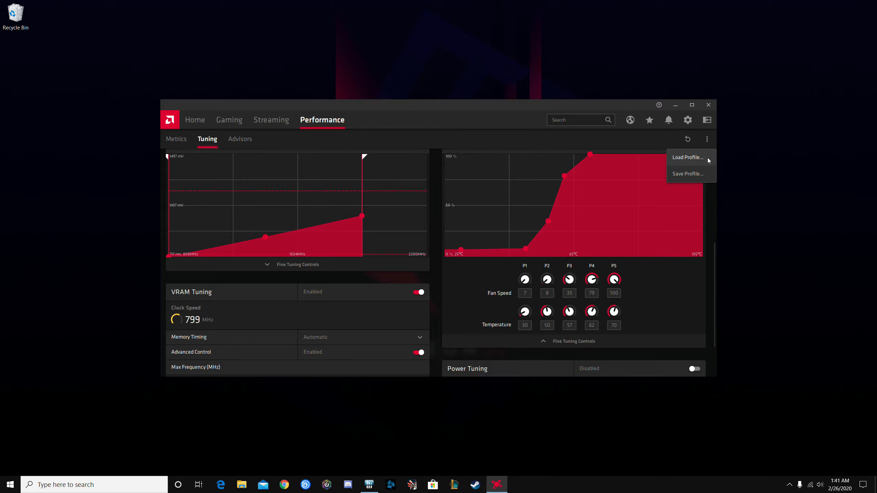
click(697, 176)
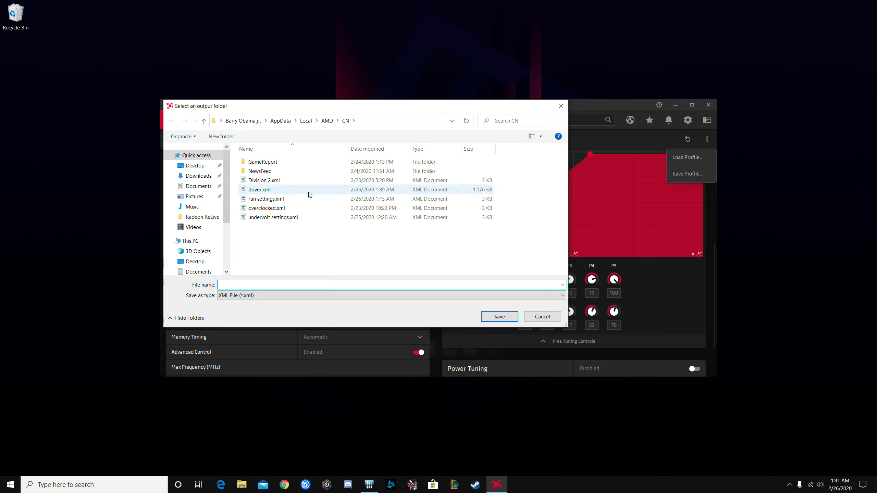
double_click(269, 201)
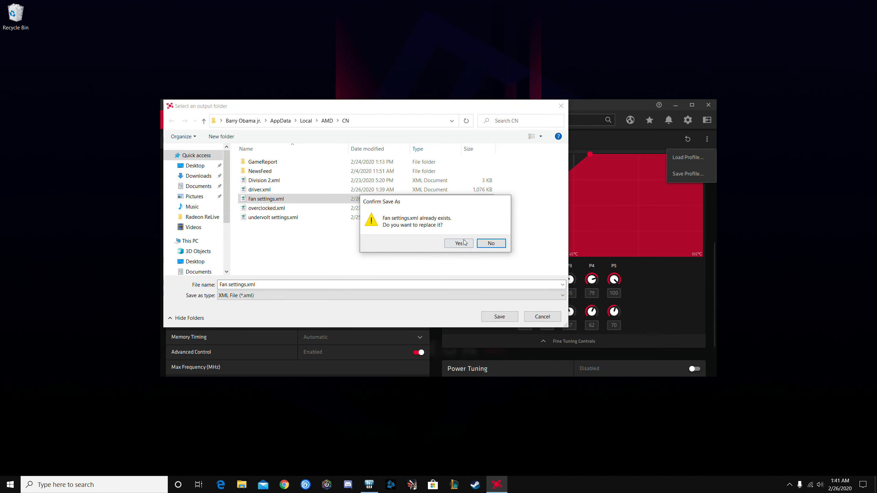
click(458, 243)
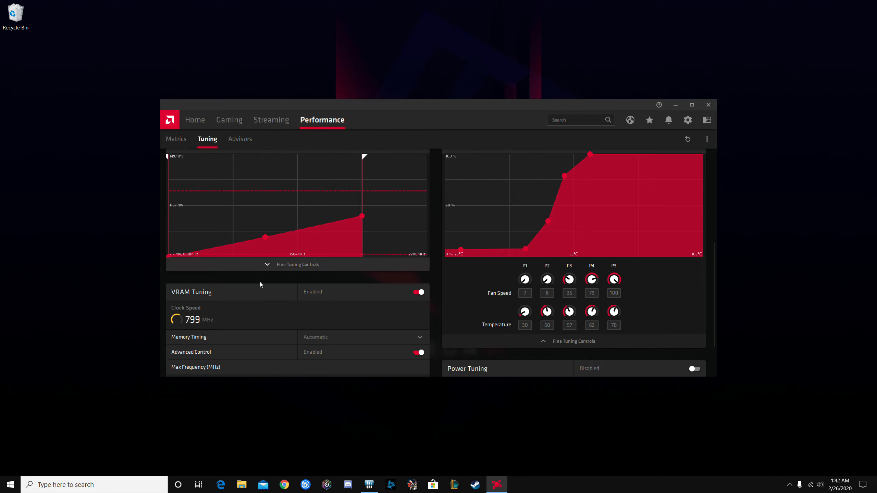
- Load the tuning profile from Fan settings.xml
scroll(261, 288, down, 1)
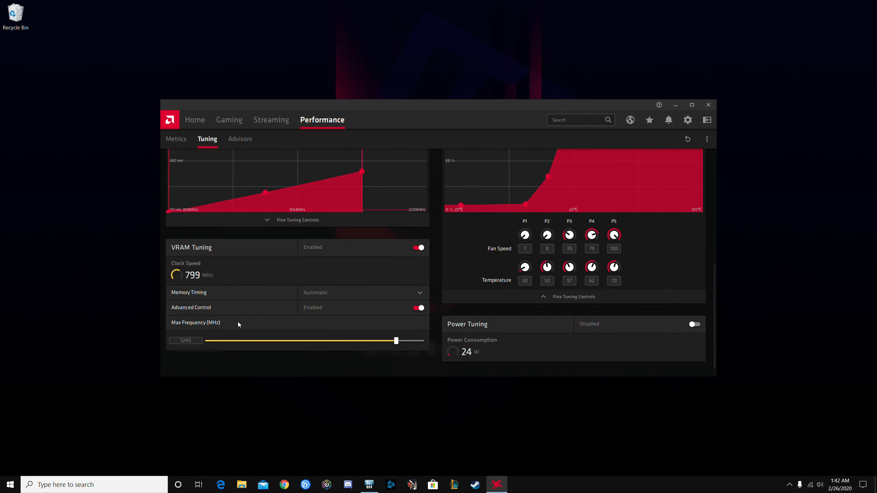
scroll(238, 322, up, 5)
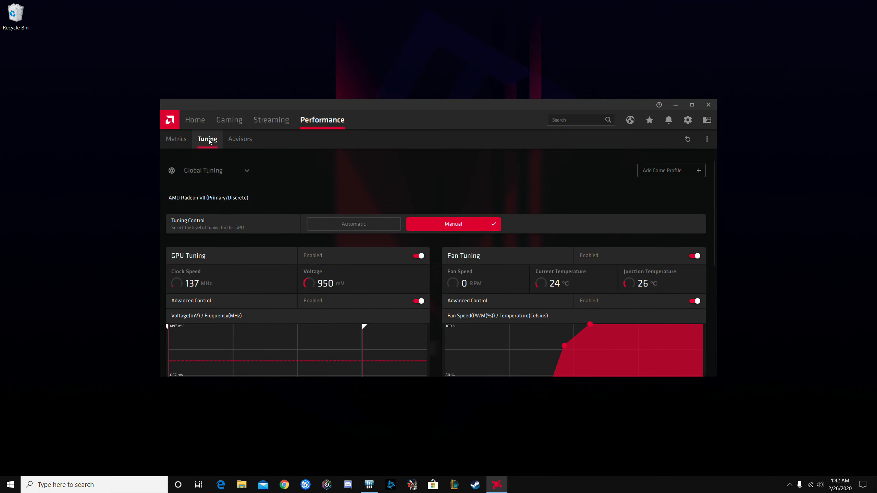
click(708, 142)
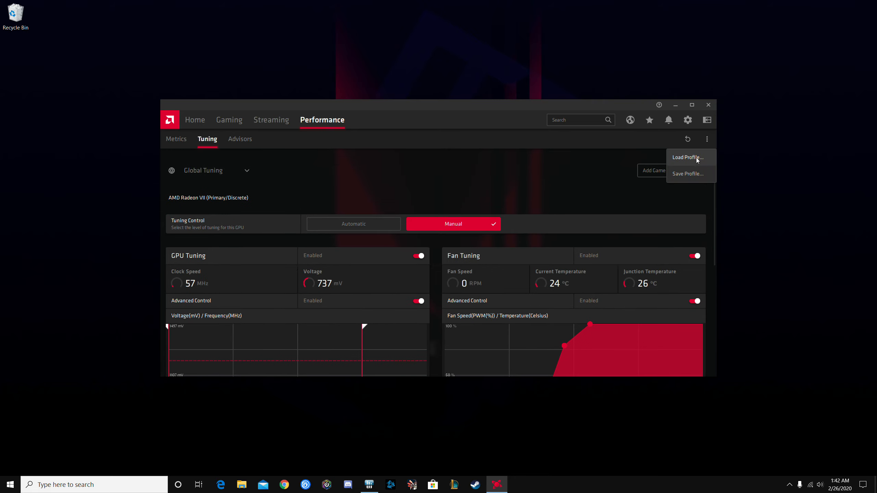
click(690, 158)
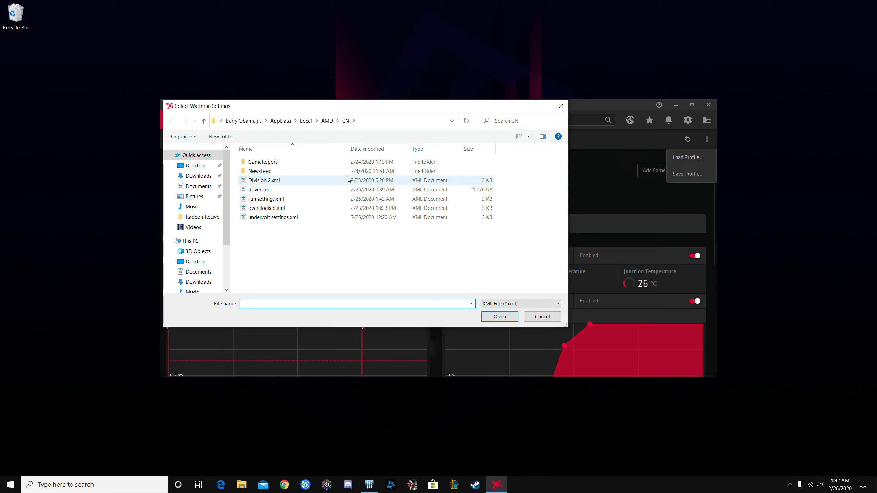
double_click(264, 199)
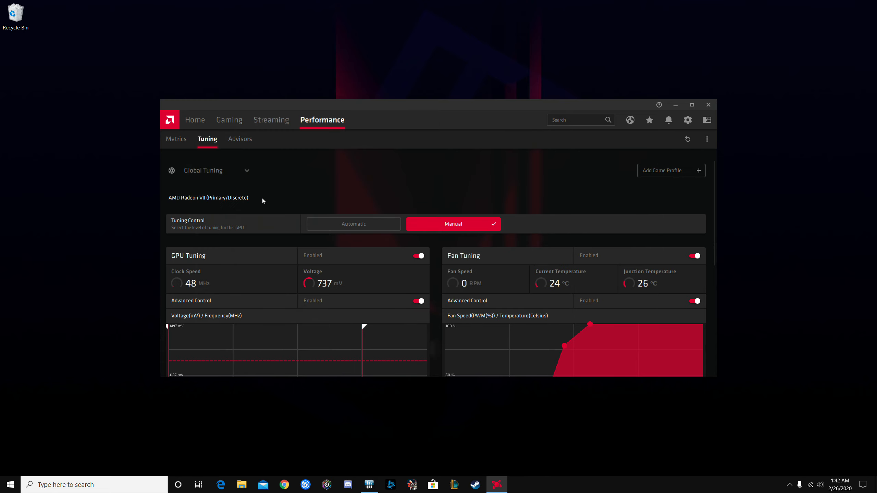
- Expand the GPU's fine-tuning controls to check the frequency and voltage points
scroll(360, 246, down, 1)
scroll(360, 246, down, 5)
click(304, 253)
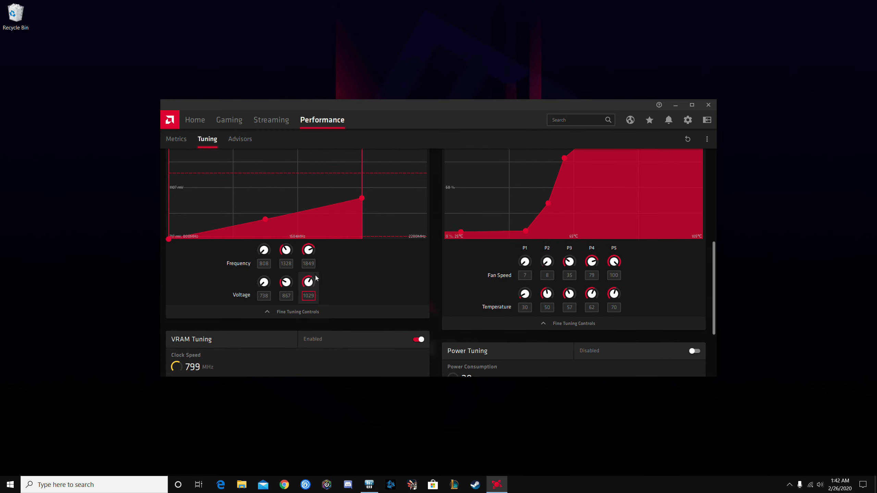
- Load the tuning profile from overclocked.xml and review its GPU, fan, VRAM and power settings
click(707, 139)
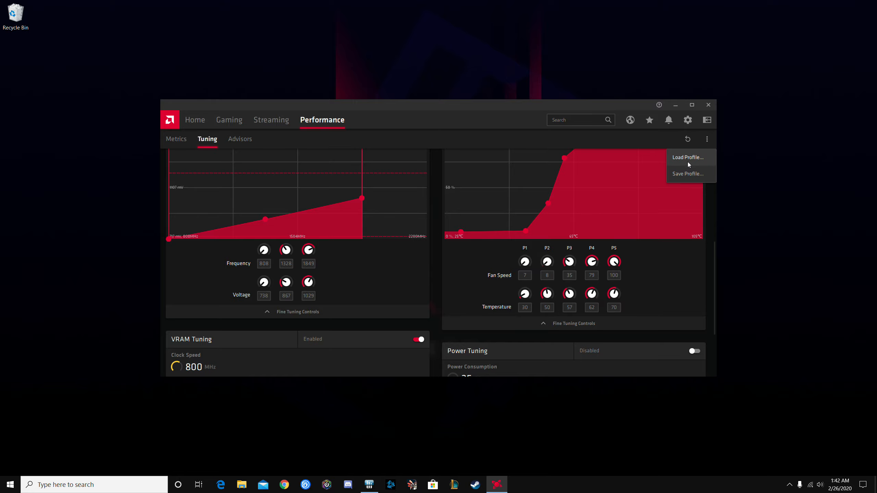
click(689, 158)
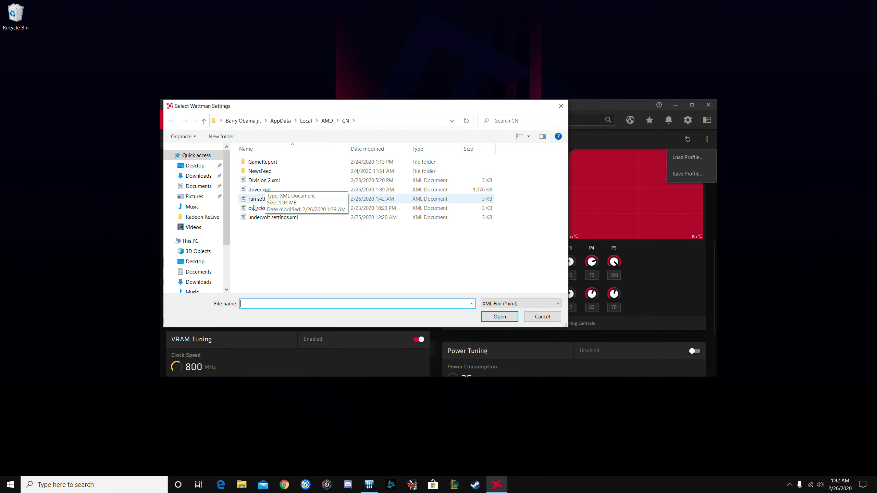
double_click(265, 208)
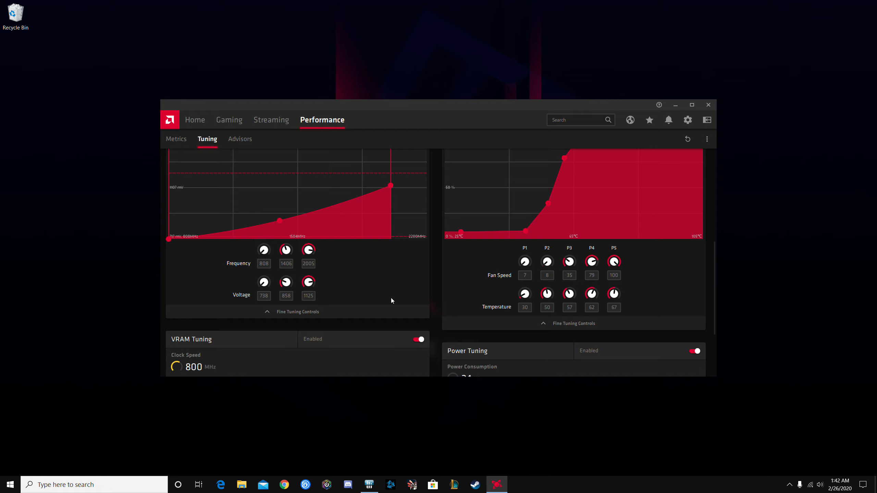
scroll(660, 200, up, 3)
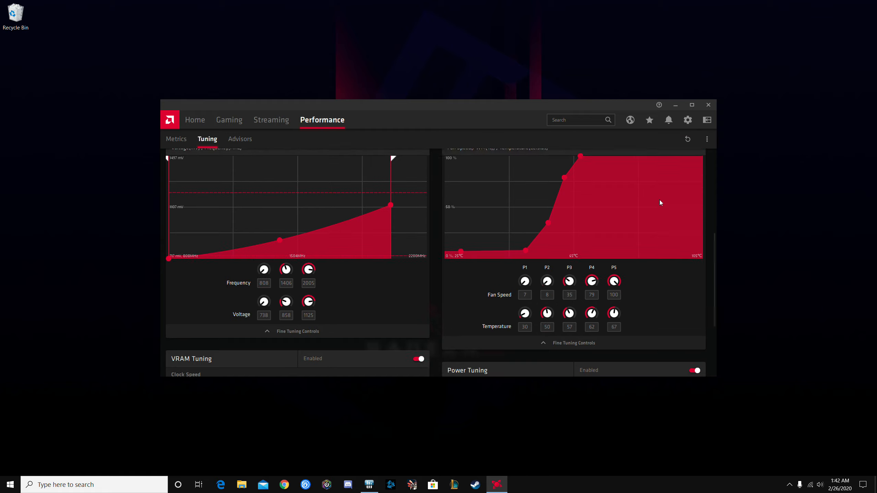
scroll(364, 230, down, 7)
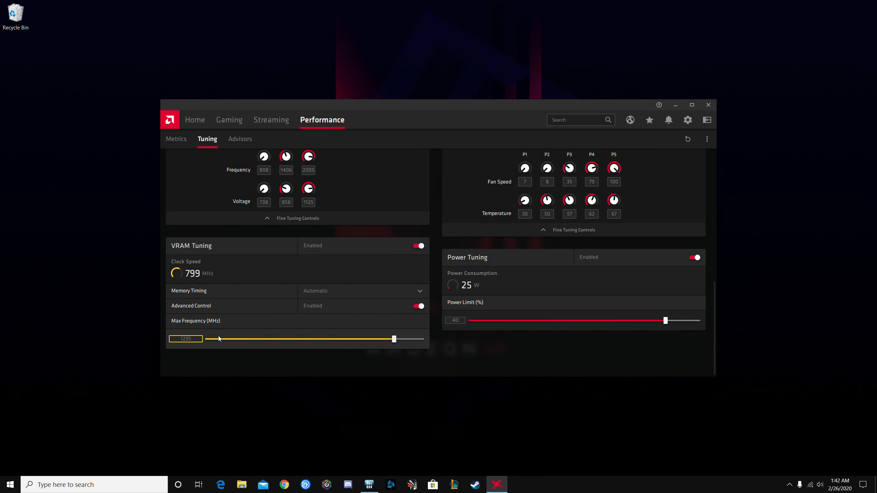
scroll(500, 297, up, 2)
scroll(500, 295, up, 3)
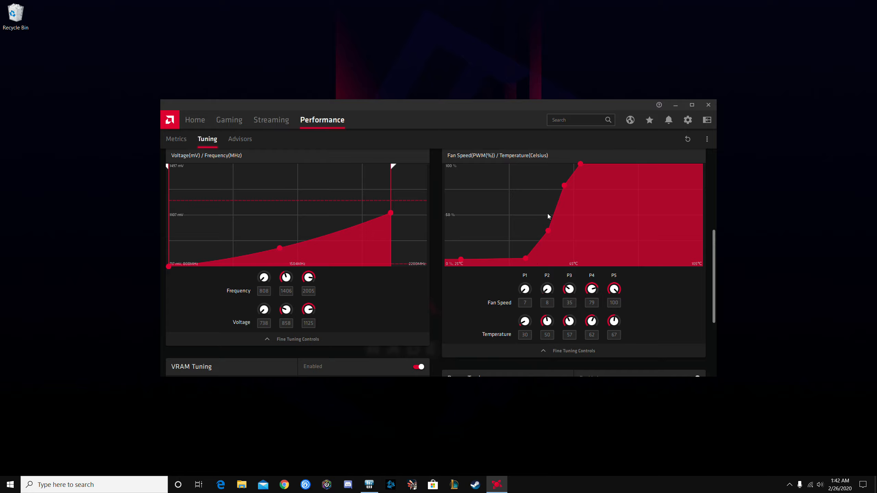
- Load the tuning profile from undervolt settings.xml and review its GPU, fan, VRAM and power settings
click(708, 138)
click(688, 157)
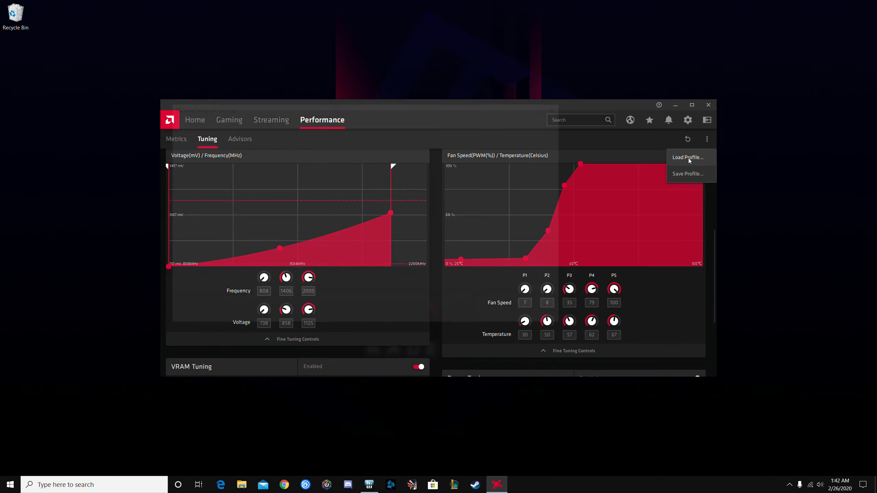
double_click(280, 221)
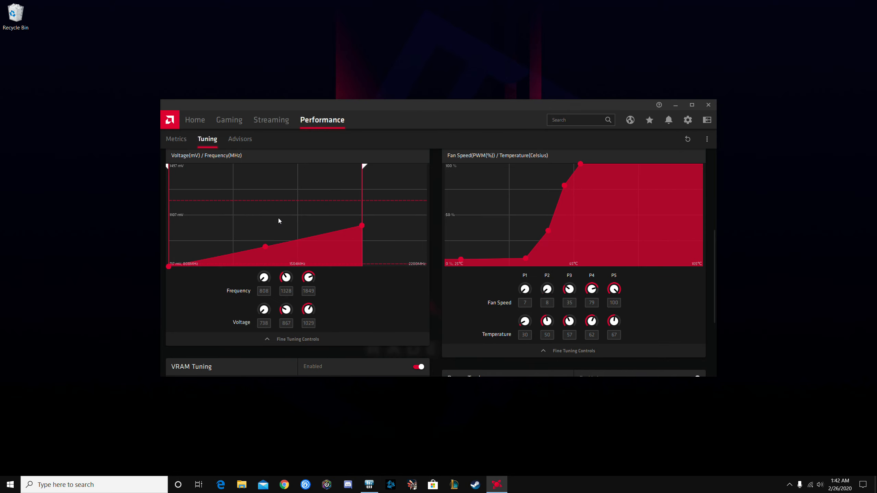
scroll(335, 279, down, 2)
scroll(337, 338, down, 2)
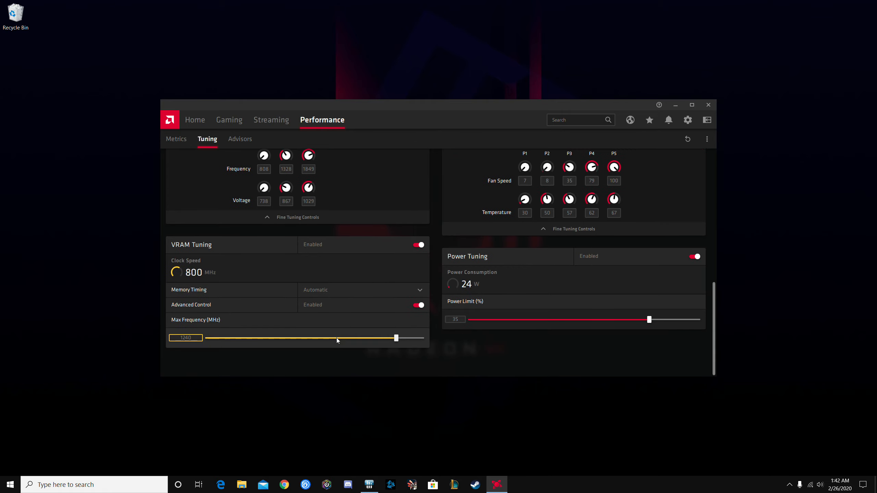
scroll(337, 338, up, 2)
scroll(338, 337, up, 7)
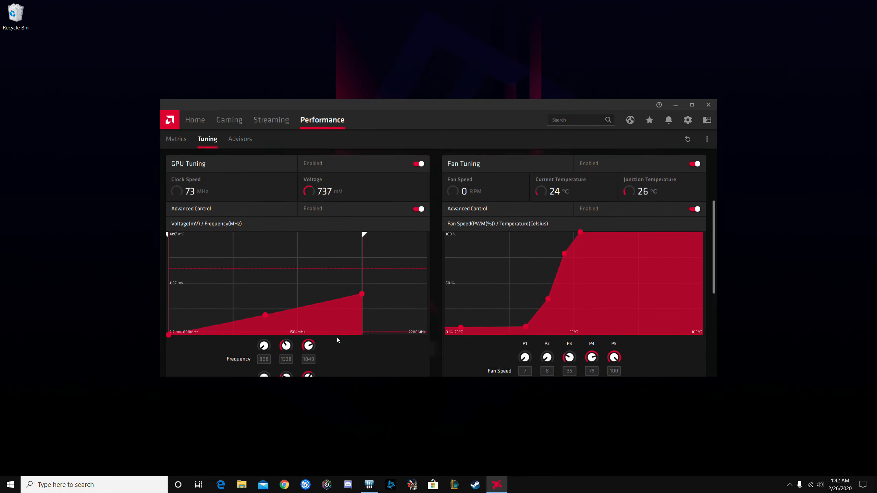
scroll(475, 188, up, 2)
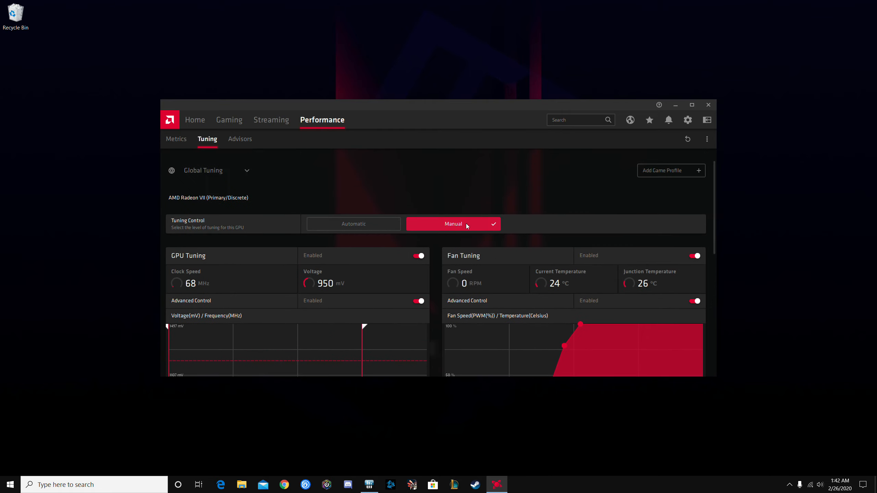
- Set the GPU's highest frequency point to 1870 in the fine-tuning controls and apply the changes
scroll(311, 256, down, 4)
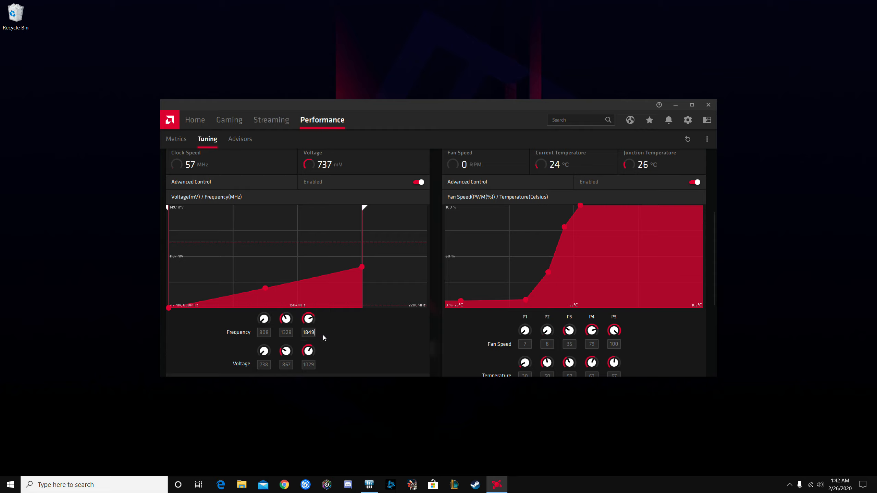
text(70)
click(661, 139)
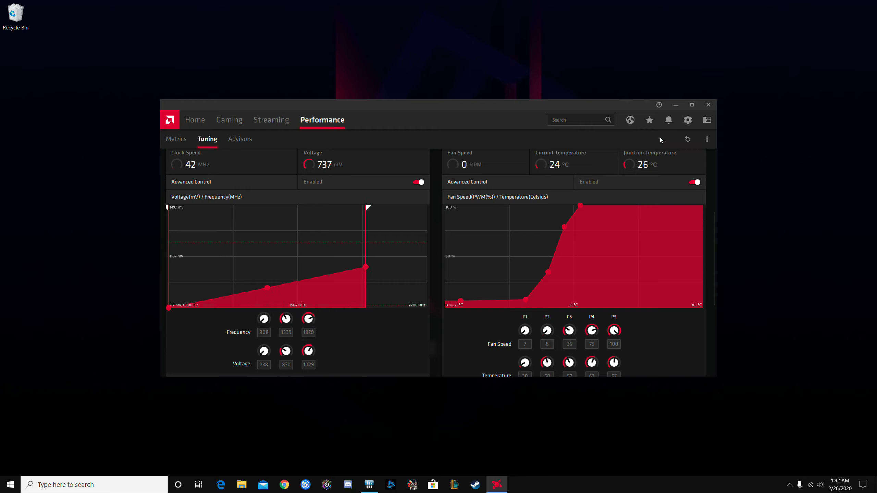
- Save the 1870 MHz tuning profile as undervolt settings.xml, replacing the existing file
scroll(459, 275, up, 3)
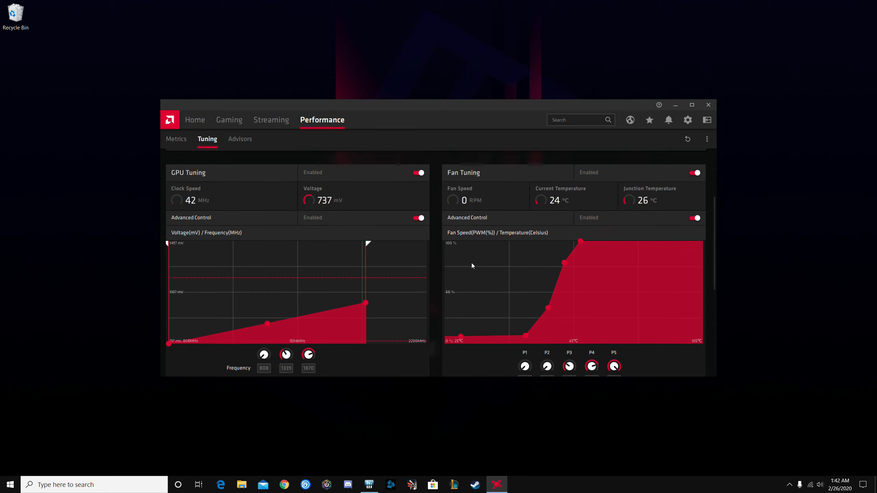
click(707, 139)
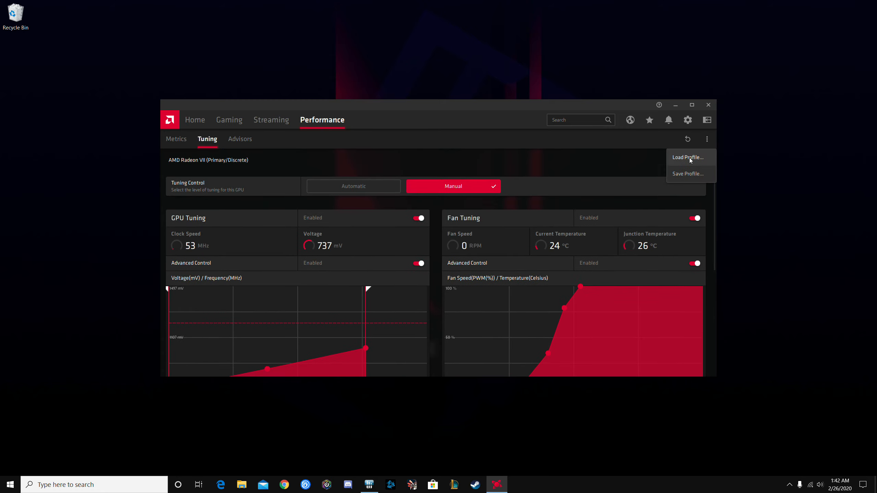
click(685, 170)
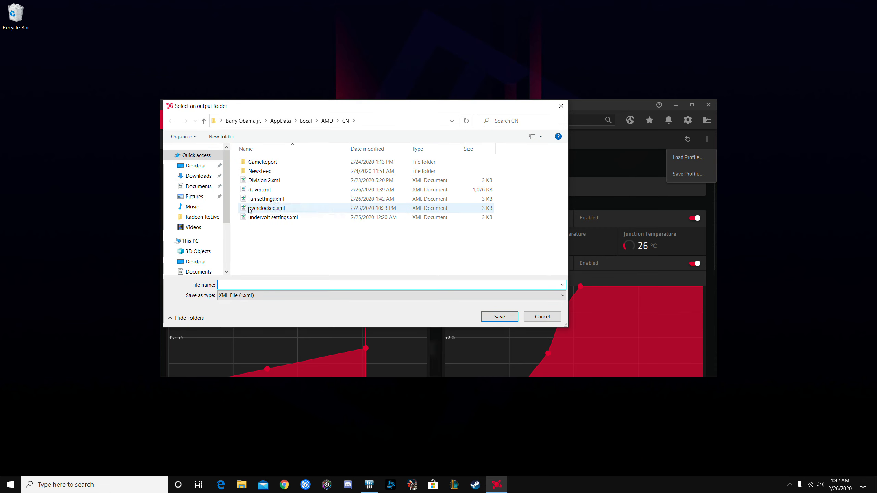
click(258, 218)
double_click(258, 218)
click(461, 245)
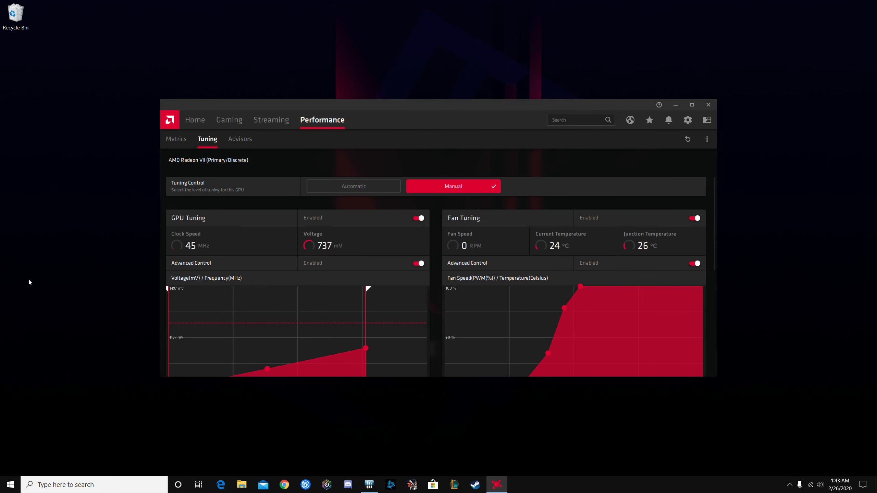
- Move the tuning window higher on the desktop, above the wallpaper's Radeon VII logo
scroll(321, 259, down, 5)
scroll(322, 259, up, 8)
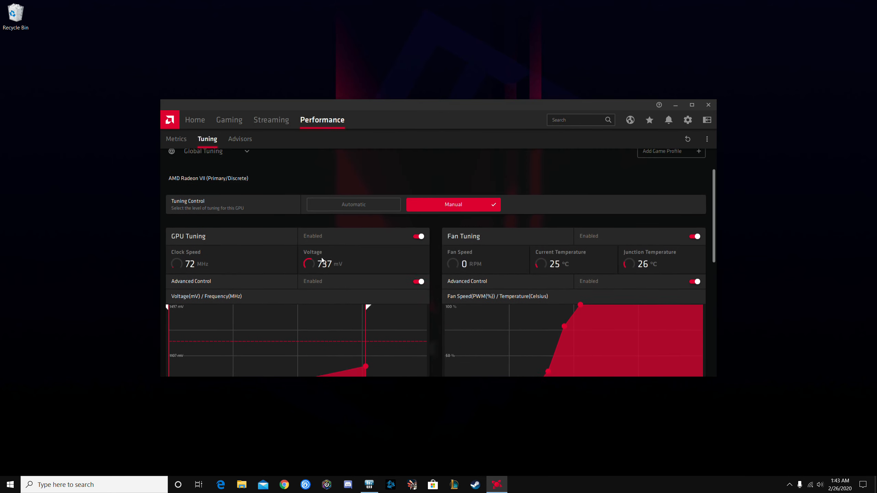
click(706, 139)
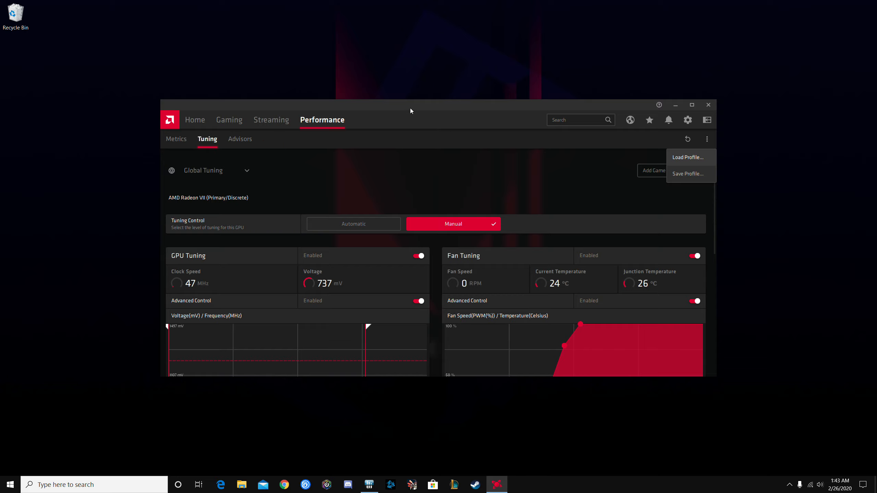
drag(433, 106, 432, 49)
scroll(579, 283, down, 4)
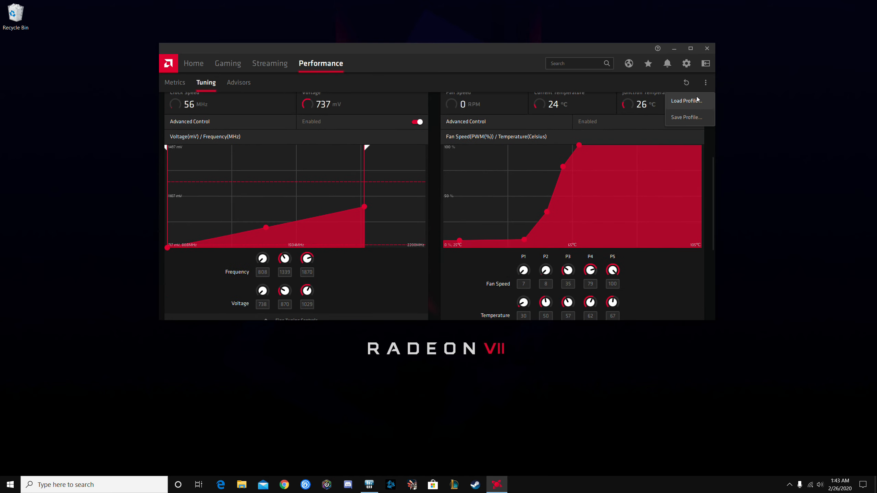
click(705, 84)
click(705, 84)
click(695, 118)
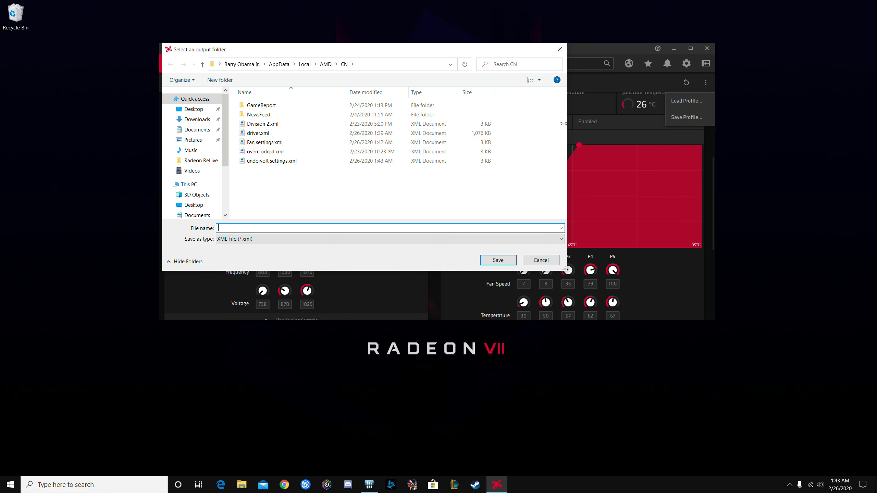
click(706, 83)
click(560, 49)
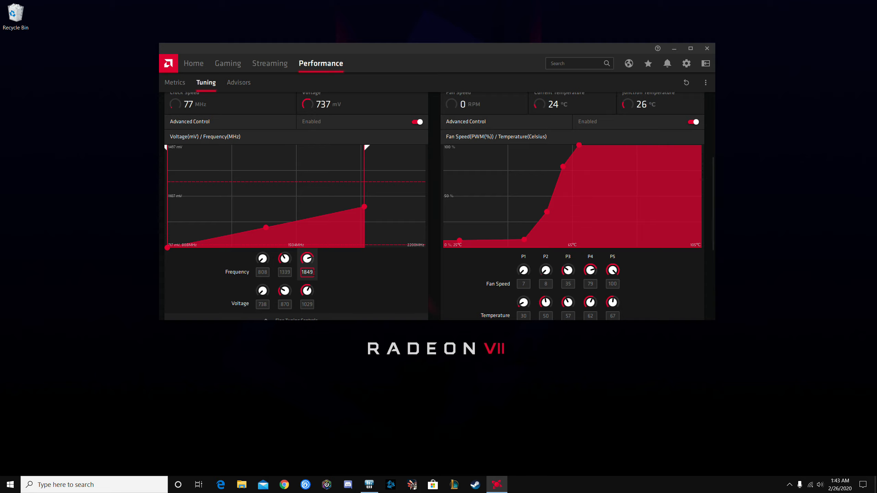
- Set the GPU's highest frequency point to 1849 and its voltage to 1029, and apply the changes
key(Return)
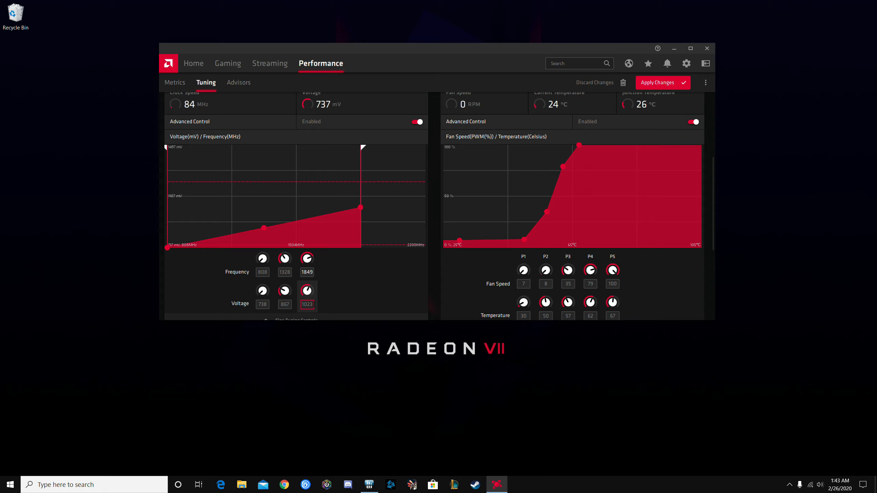
click(313, 304)
click(382, 260)
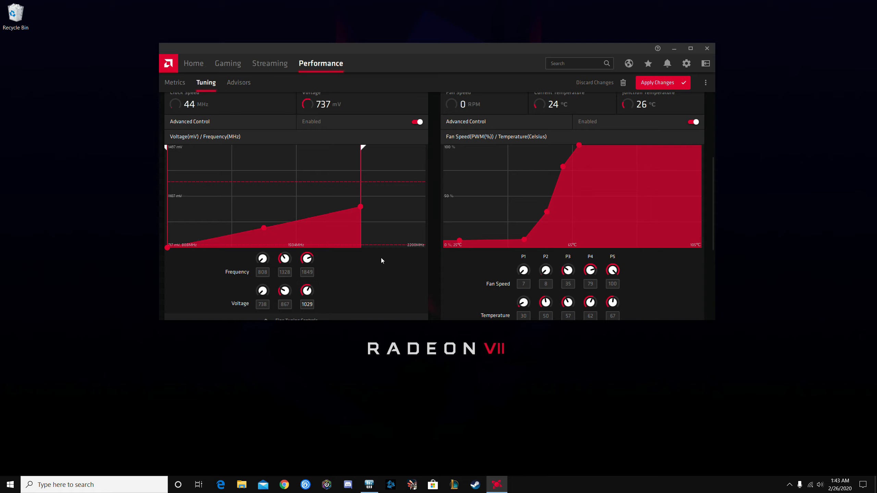
click(657, 85)
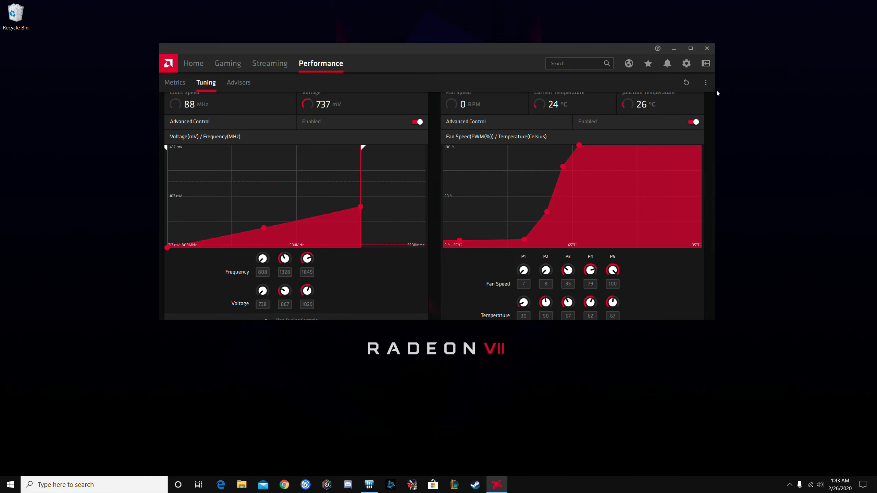
- Save the current tuning profile over the existing undervolt settings.xml file
click(708, 85)
click(690, 117)
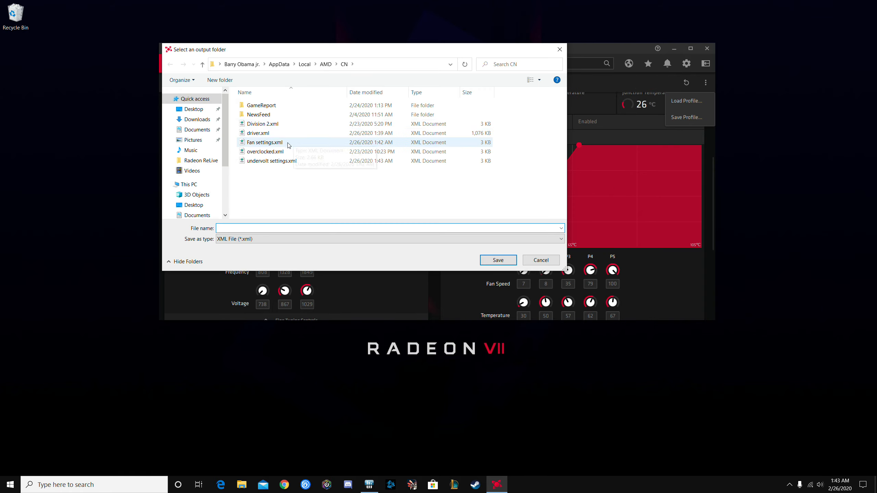
click(268, 161)
double_click(268, 161)
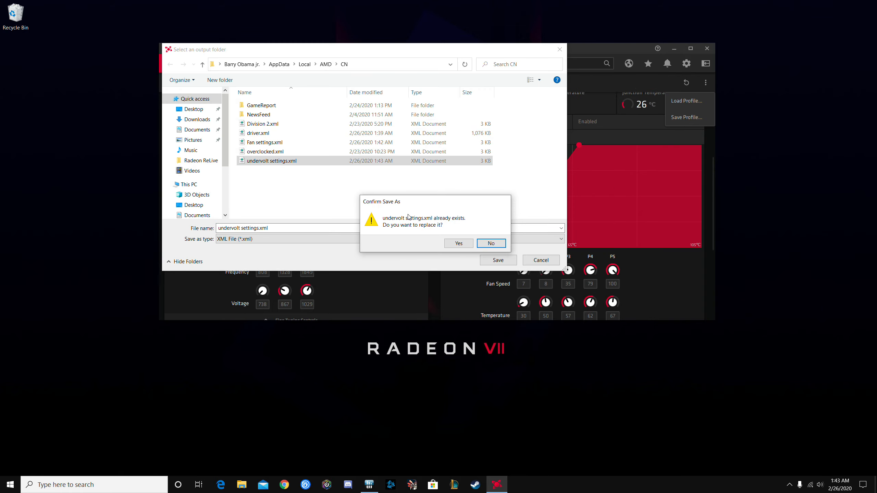
click(454, 244)
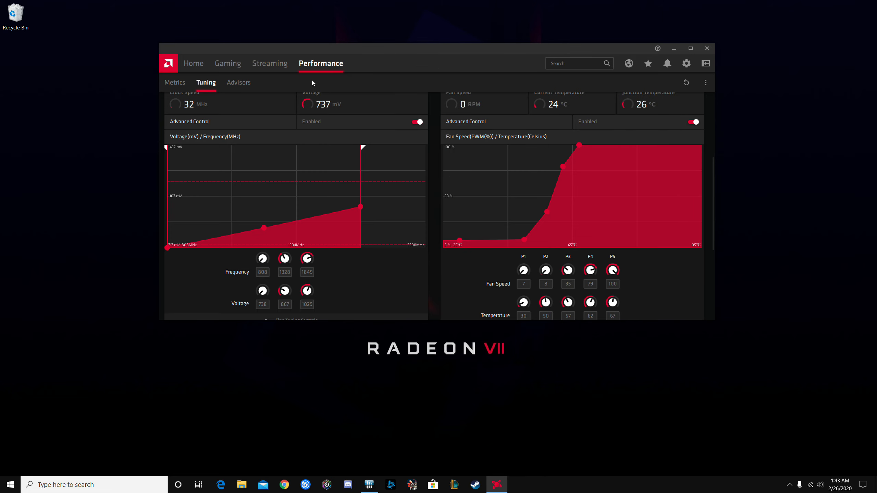
- Look over the live streaming controls, including the recording, microphone, camera and scene options
click(259, 66)
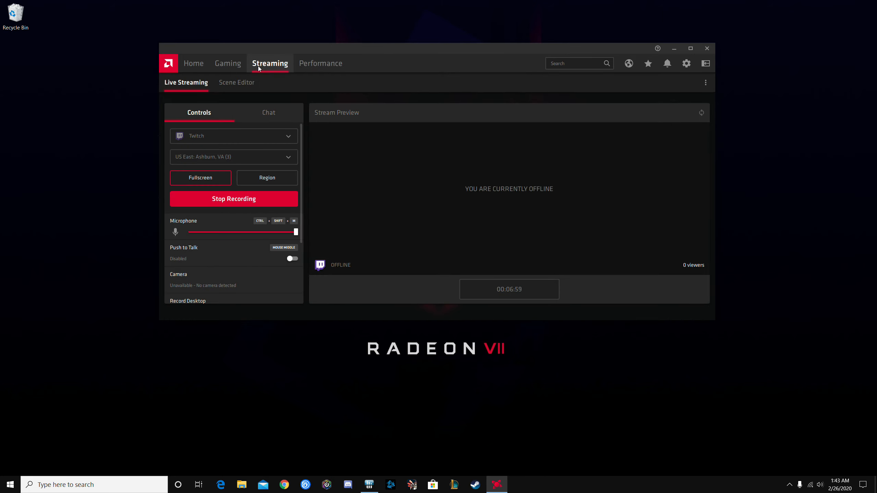
scroll(241, 155, down, 3)
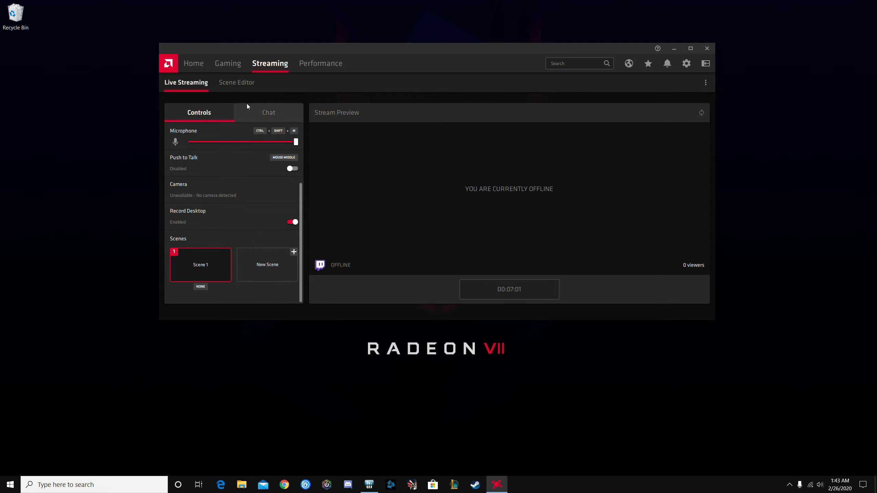
scroll(248, 208, up, 3)
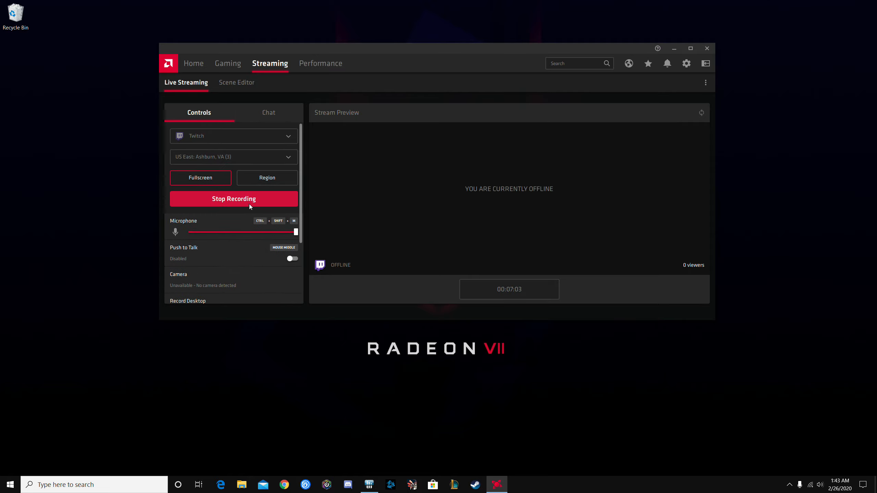
- Review the global graphics profile and its Radeon feature settings, and return to the performance metrics
click(233, 63)
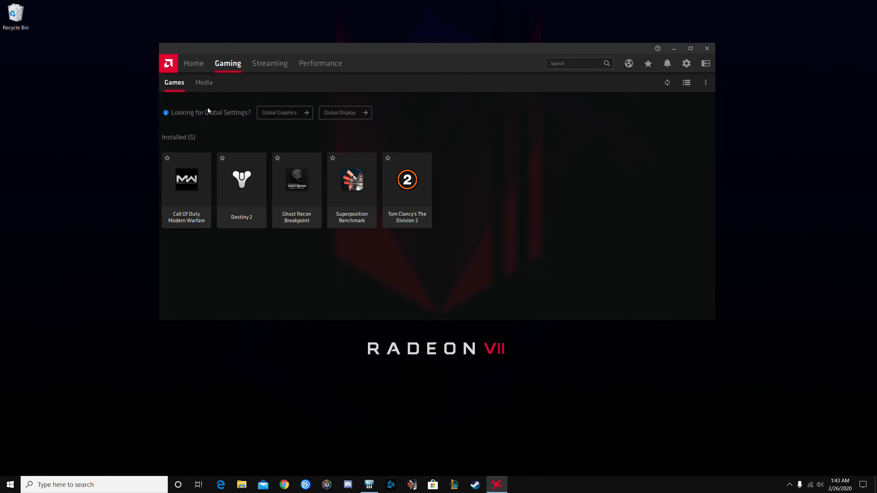
click(283, 113)
scroll(289, 242, down, 1)
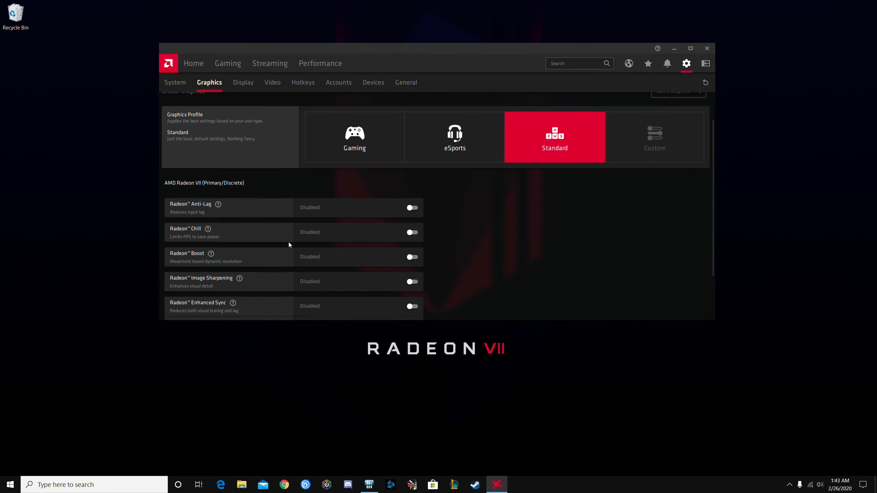
scroll(290, 245, up, 1)
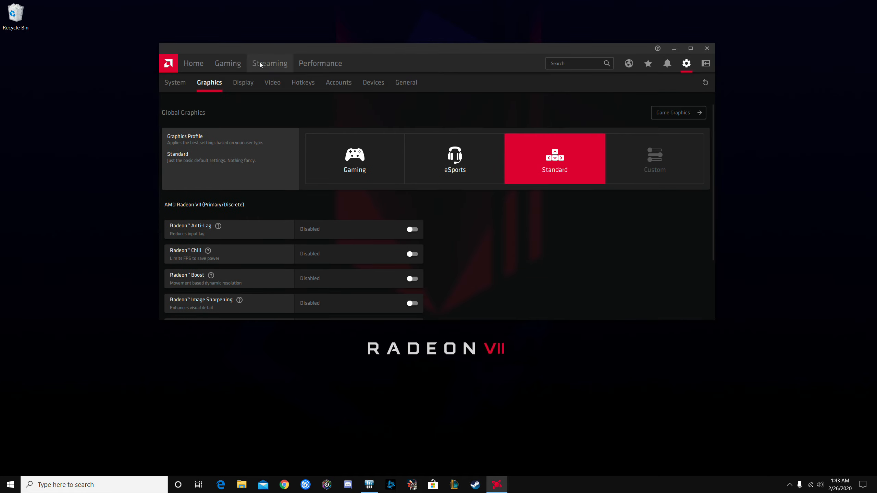
click(311, 63)
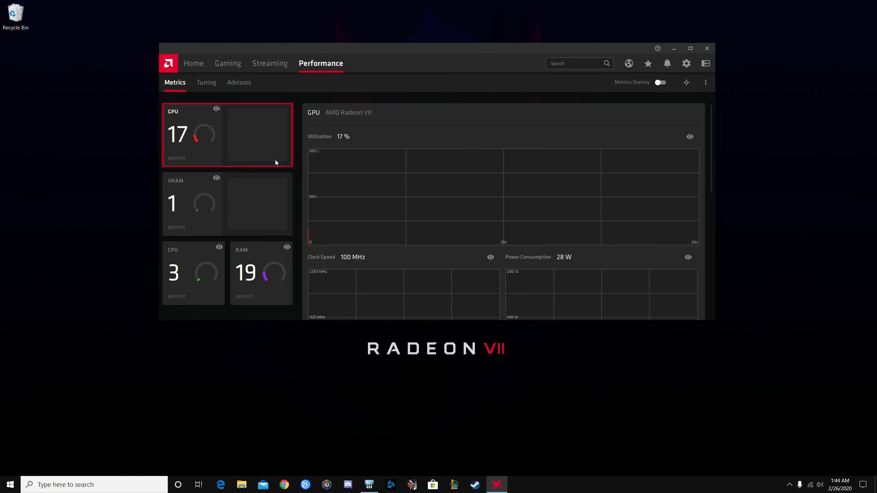
- Look over the home overview, including the recent games, capture controls and driver status
click(203, 64)
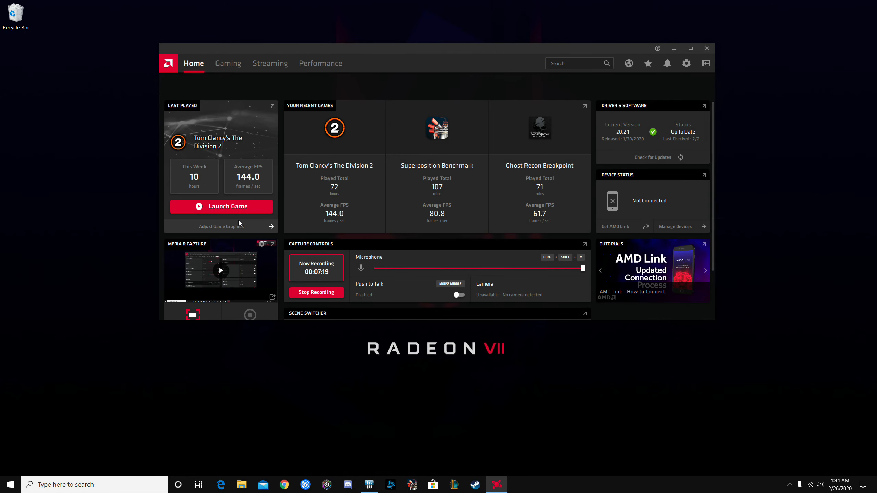
scroll(239, 220, down, 3)
scroll(242, 208, up, 3)
- Open the Destiny 2 game profile and examine its performance report, graphics settings and display settings
click(229, 65)
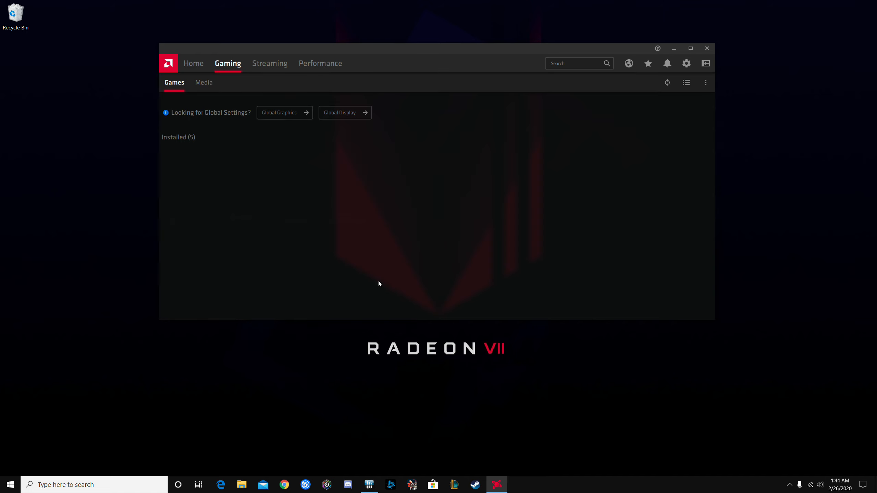
click(235, 214)
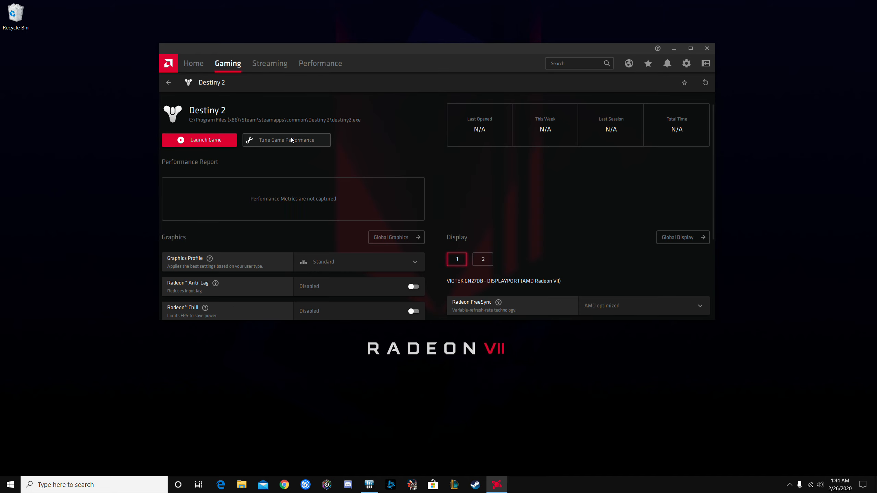
scroll(302, 221, down, 3)
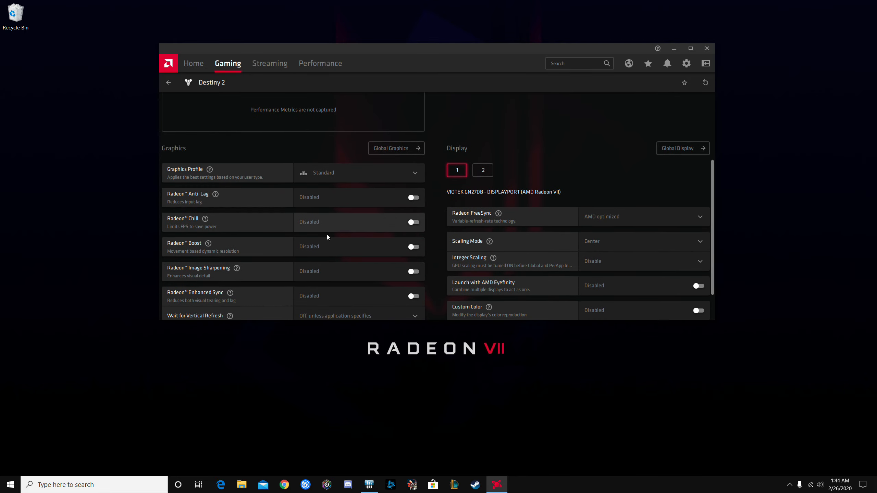
scroll(336, 275, up, 2)
scroll(342, 273, down, 1)
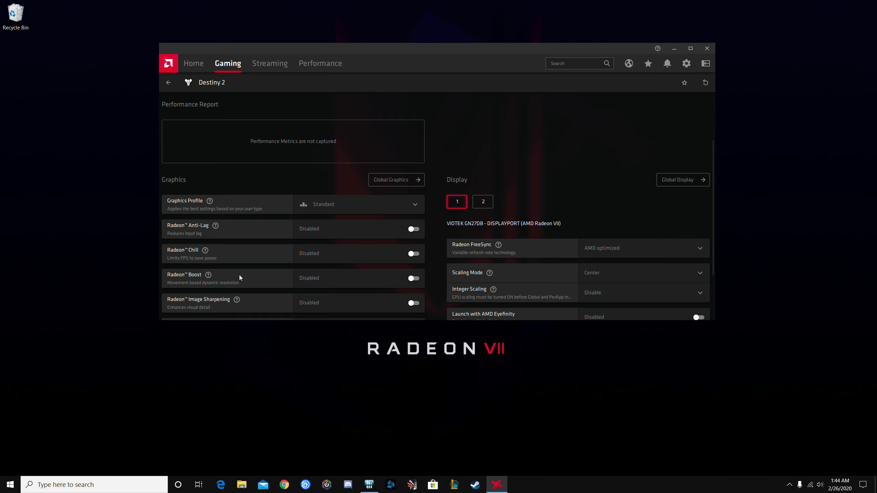
scroll(249, 281, down, 2)
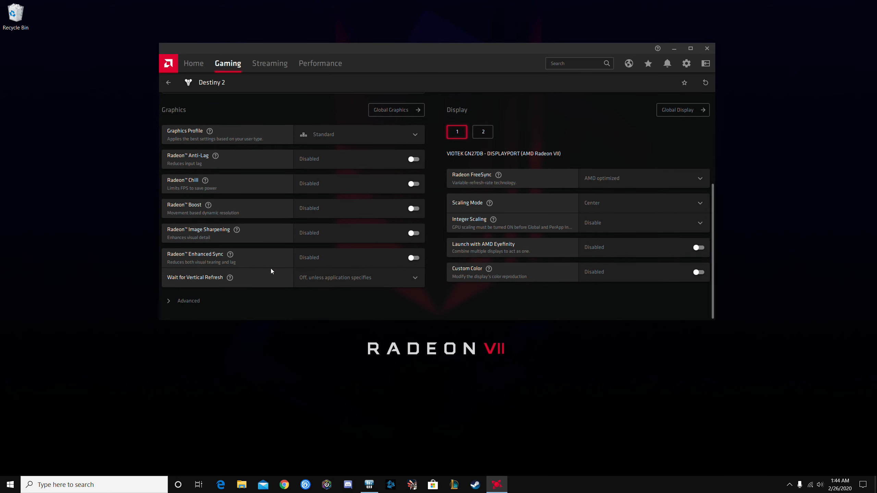
scroll(291, 259, up, 4)
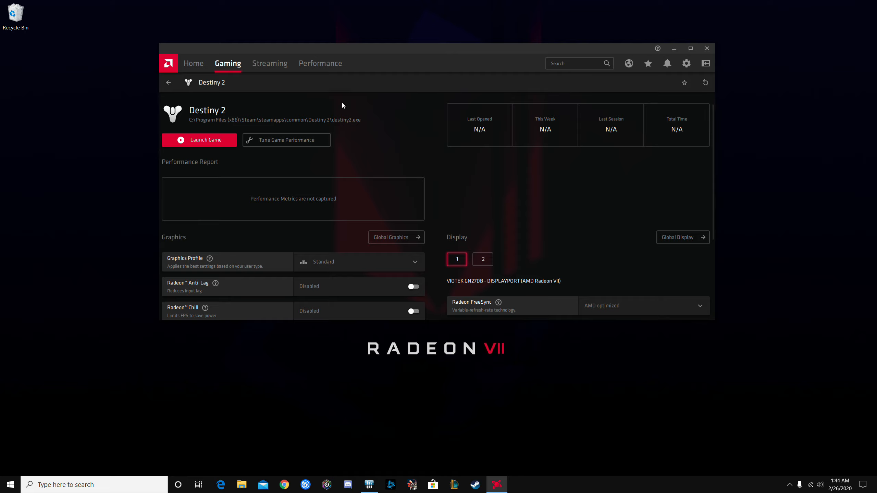
- Review the live streaming controls again and view the stream chat
click(257, 63)
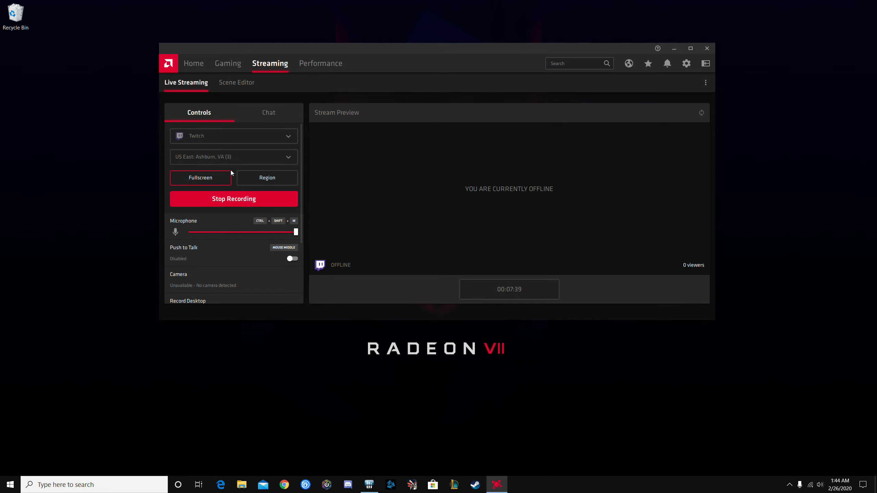
scroll(241, 221, down, 3)
scroll(246, 243, up, 2)
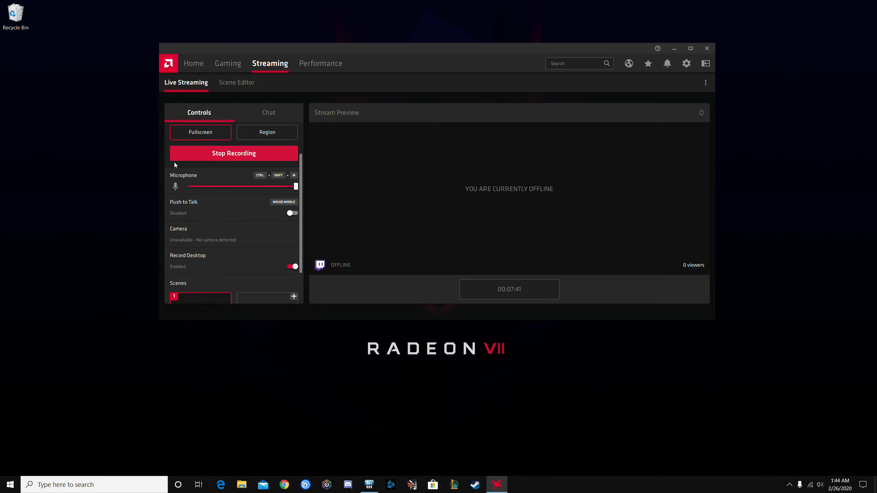
scroll(207, 235, up, 2)
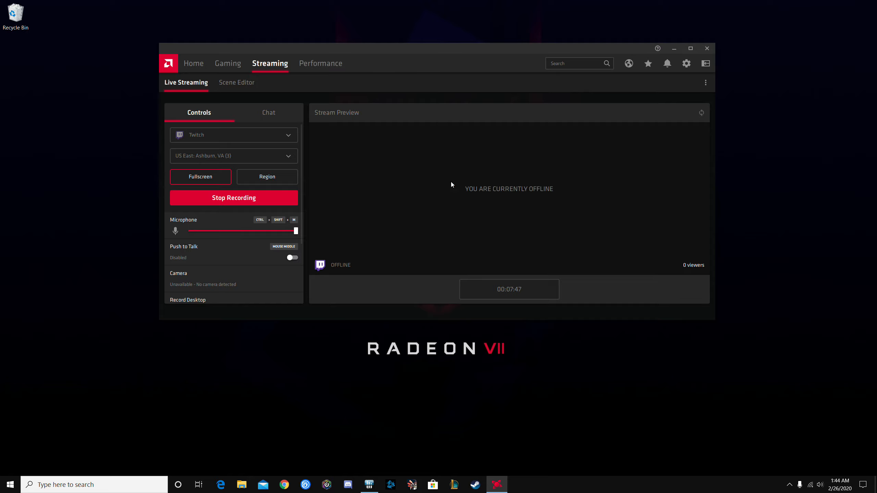
click(270, 112)
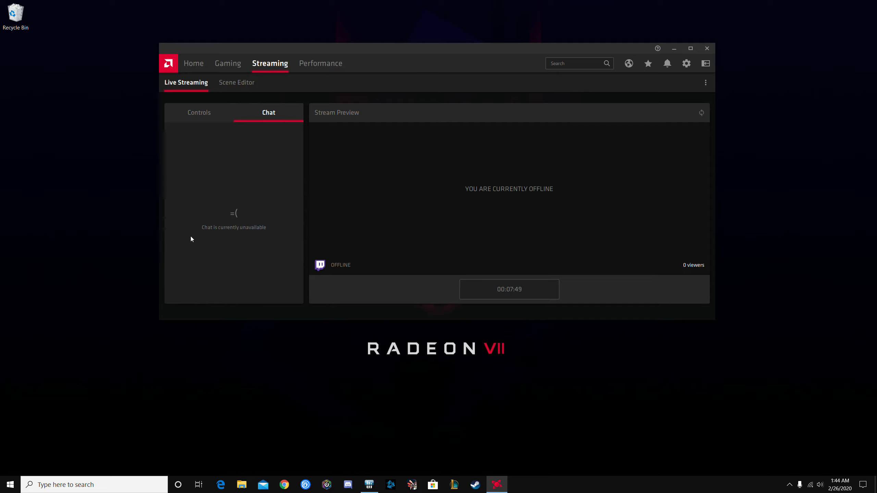
- Open the media and capture settings from the home overview and examine the recording, microphone and preference options
click(217, 68)
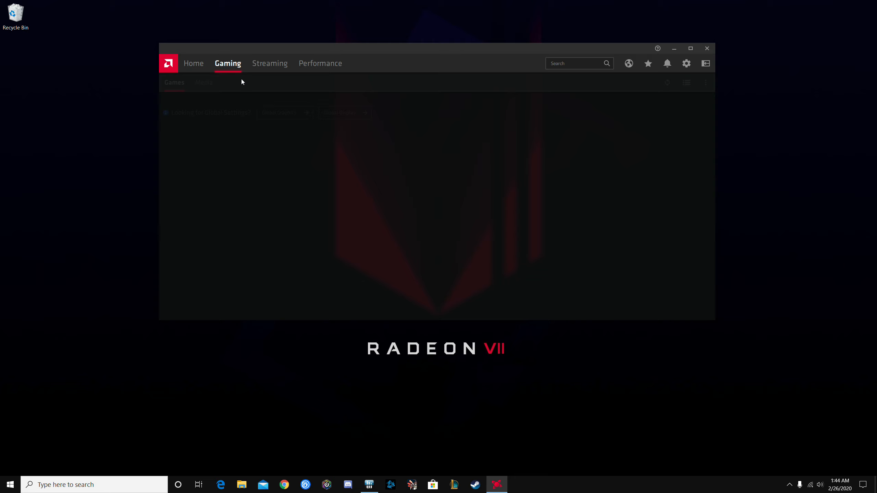
click(187, 66)
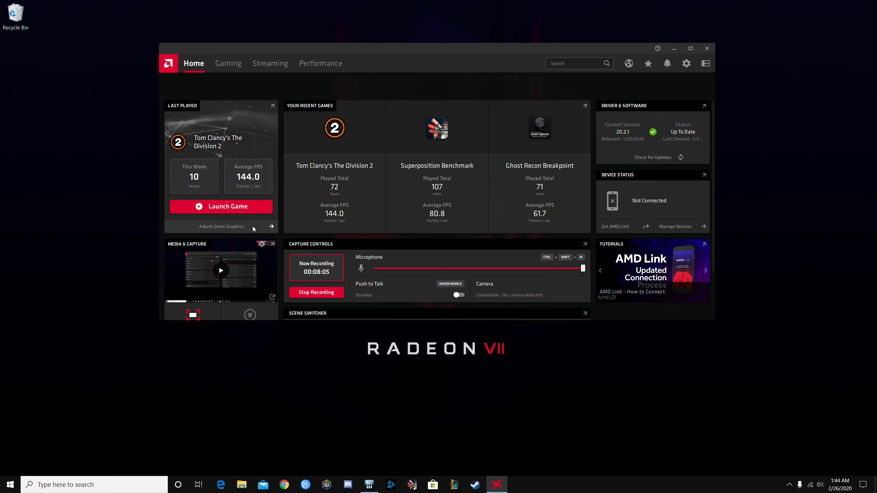
click(262, 244)
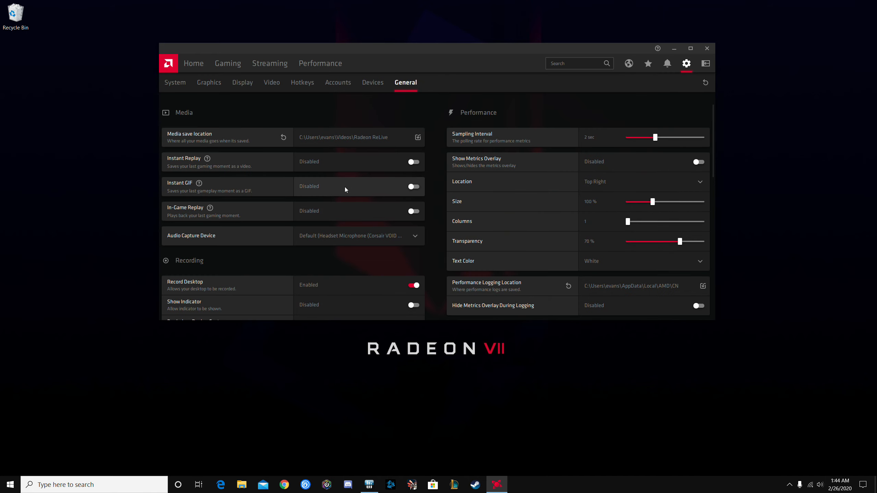
scroll(344, 187, down, 6)
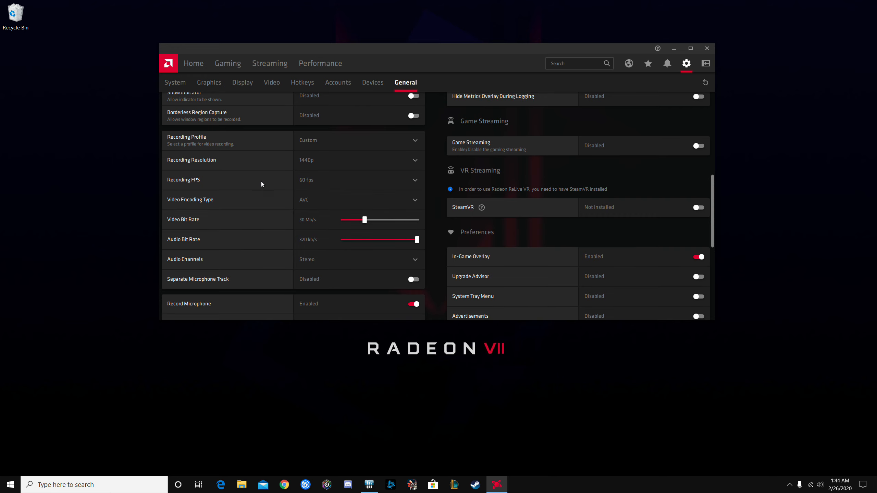
scroll(259, 209, down, 1)
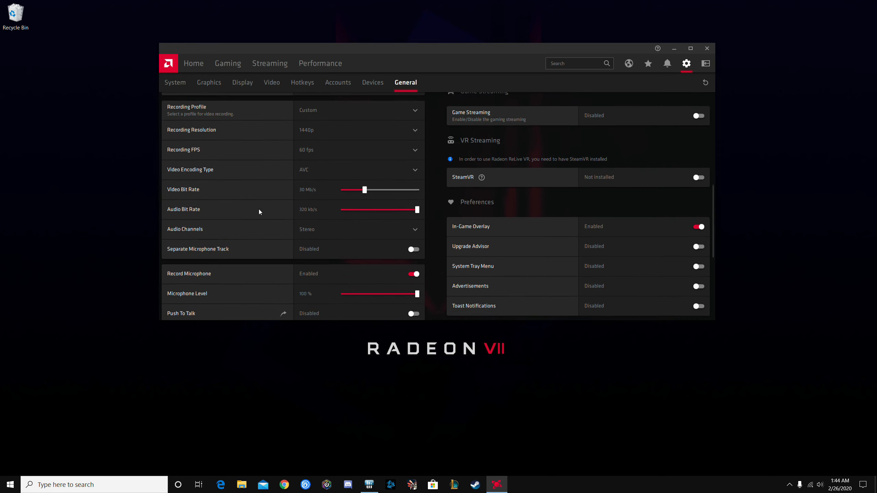
scroll(259, 209, down, 1)
scroll(174, 225, down, 3)
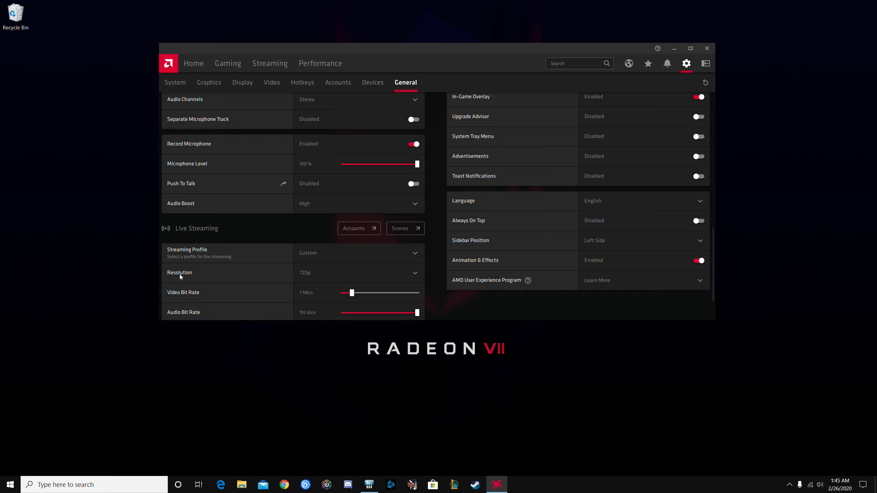
- Check the live streaming resolution choices, keeping 720p, and review the bit rate, FPS and general preference settings
click(338, 276)
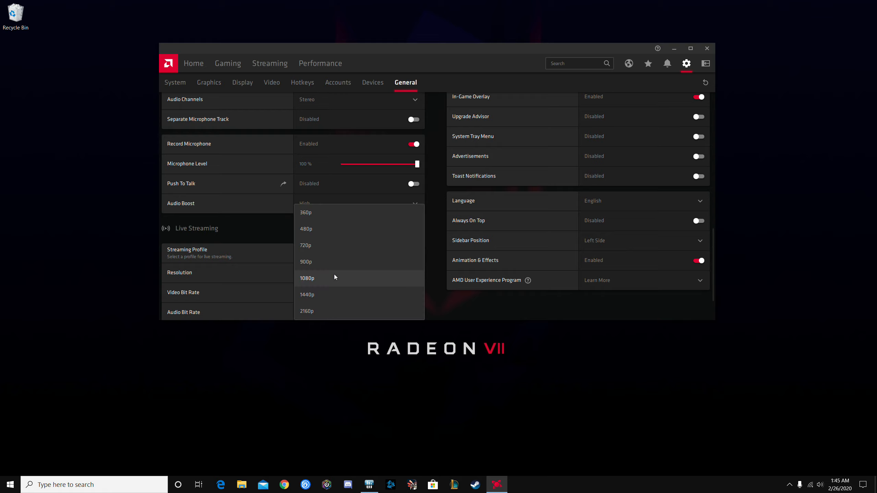
click(322, 244)
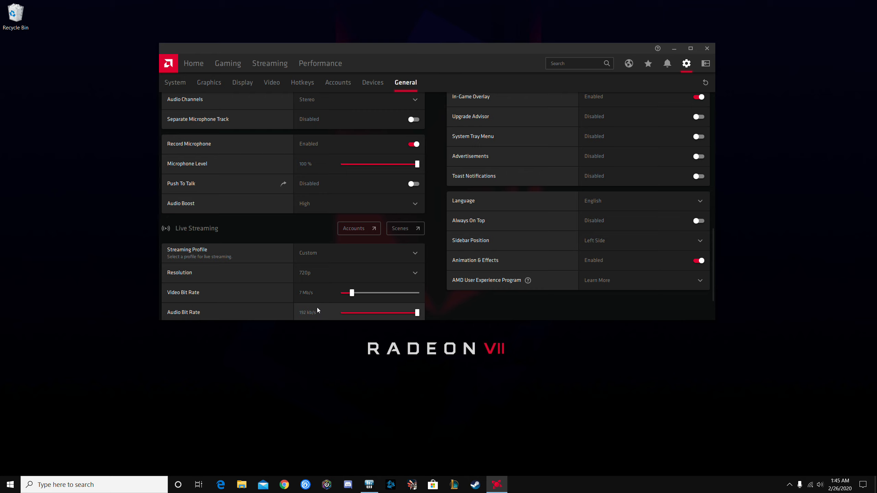
scroll(311, 297, down, 2)
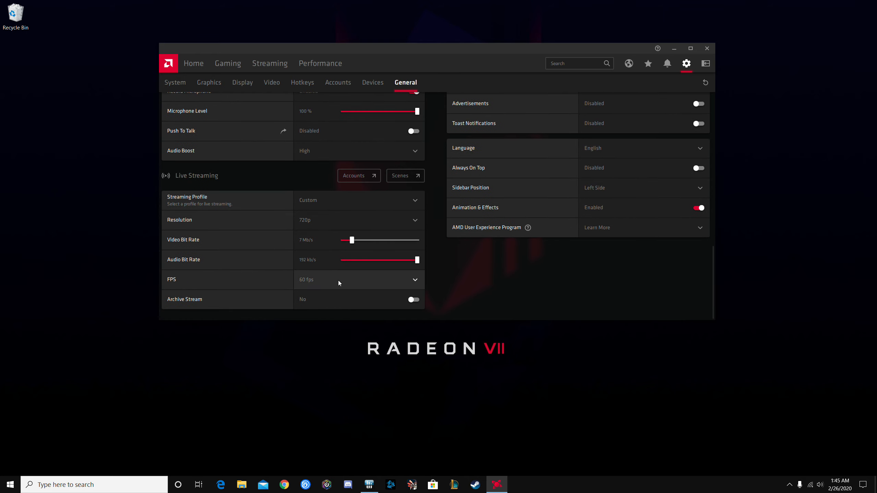
scroll(596, 253, up, 1)
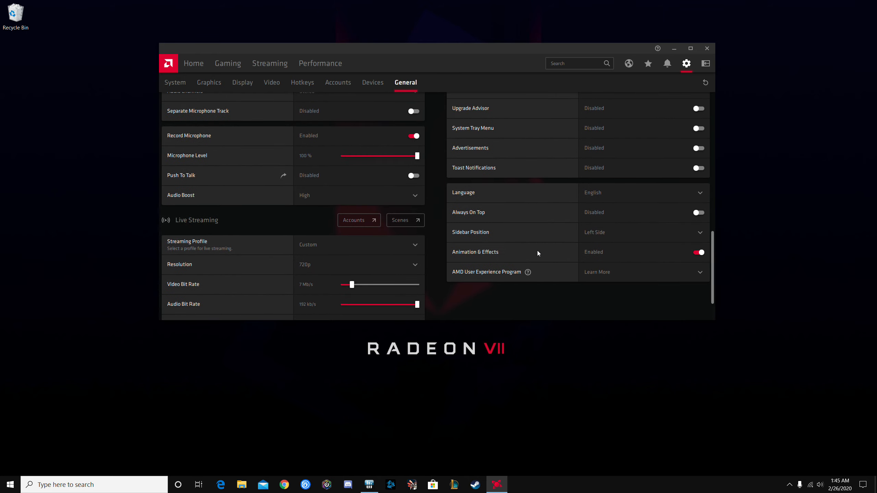
scroll(503, 235, up, 3)
scroll(503, 231, up, 10)
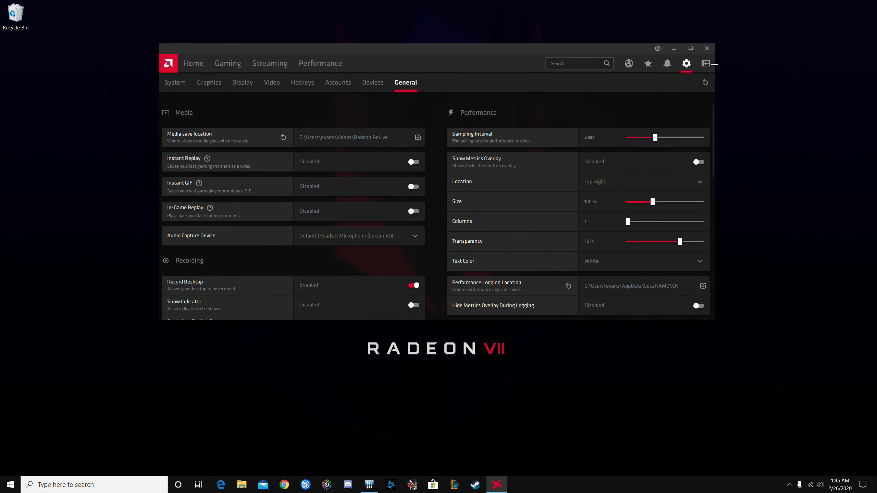
- Return to the global performance tuning settings and show the options for loading and saving a profile
click(316, 66)
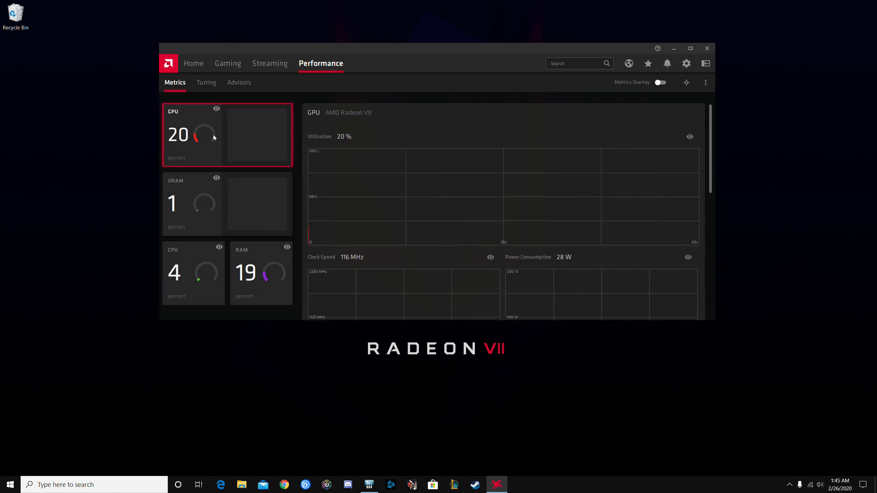
click(208, 85)
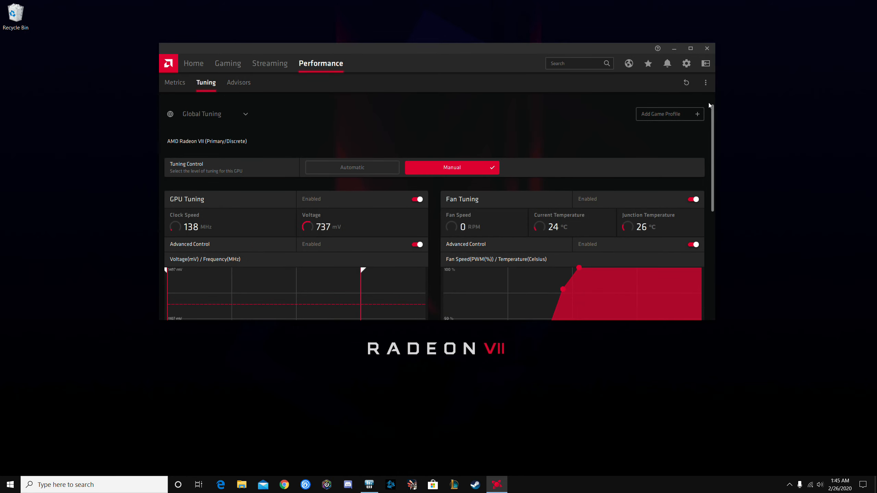
click(706, 83)
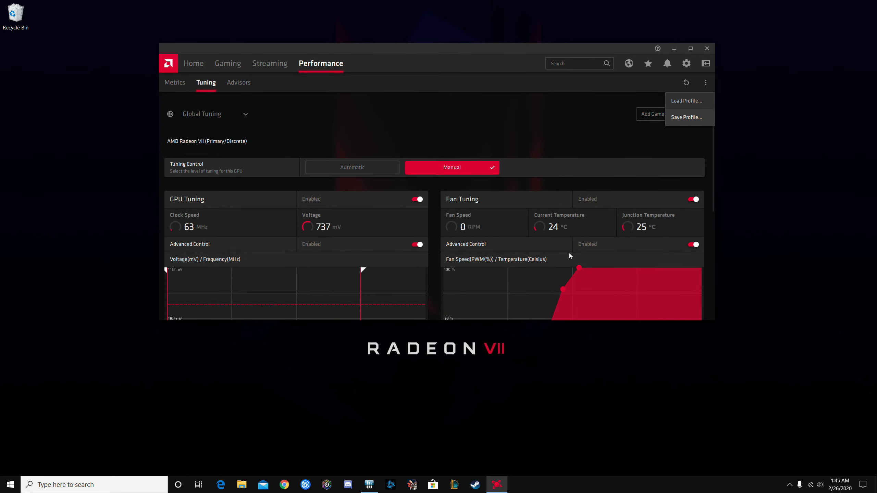
- Examine the manual tuning settings, including the GPU voltage curve, fan curve, VRAM memory timing and power limit
scroll(569, 253, down, 3)
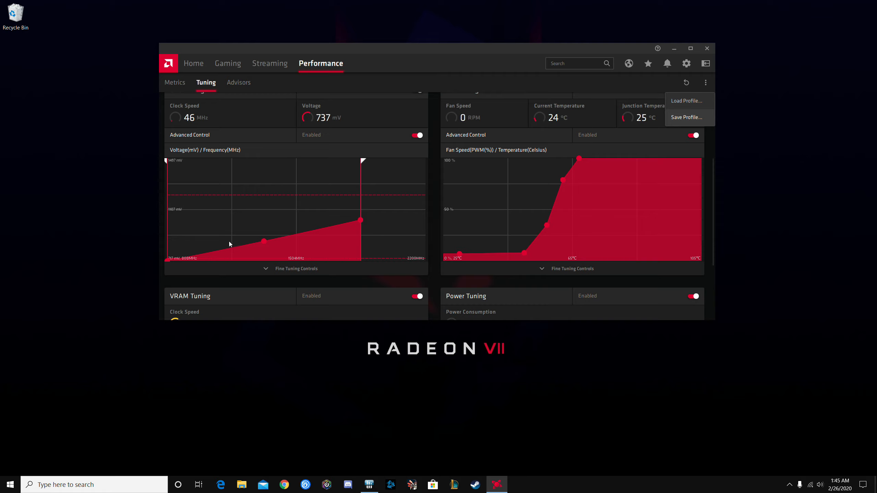
scroll(348, 225, down, 1)
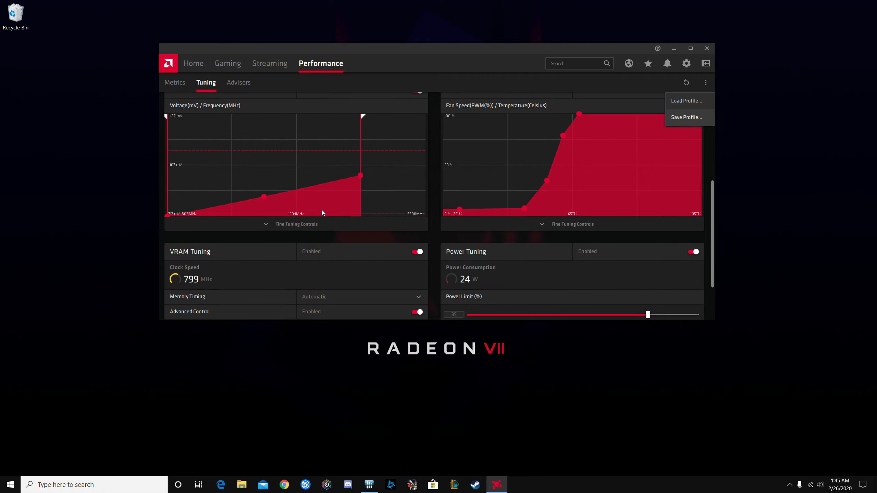
click(267, 224)
click(339, 294)
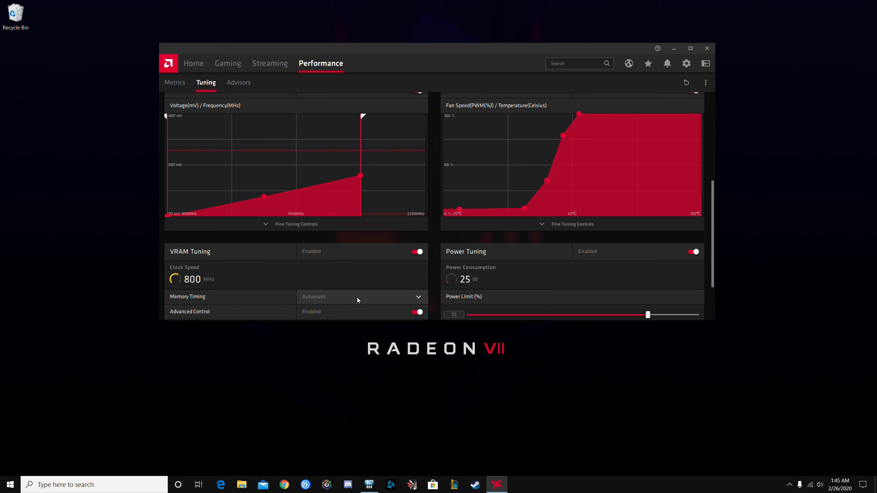
click(316, 223)
click(305, 287)
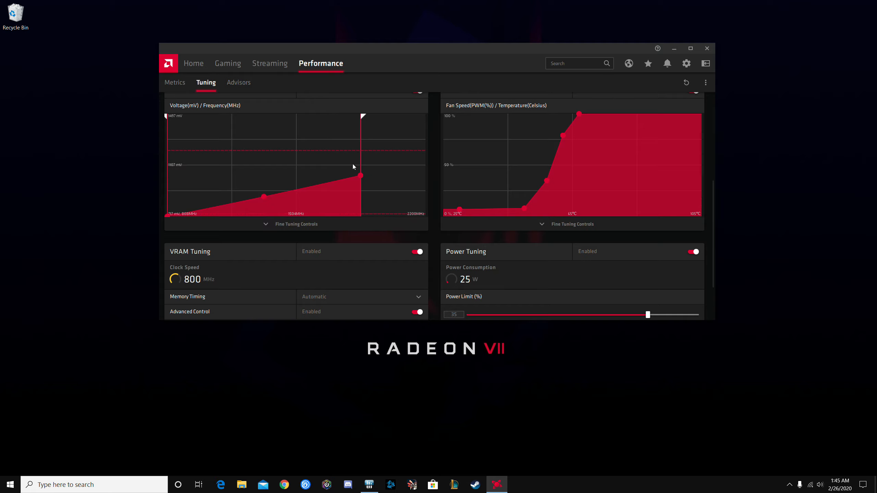
scroll(382, 179, up, 2)
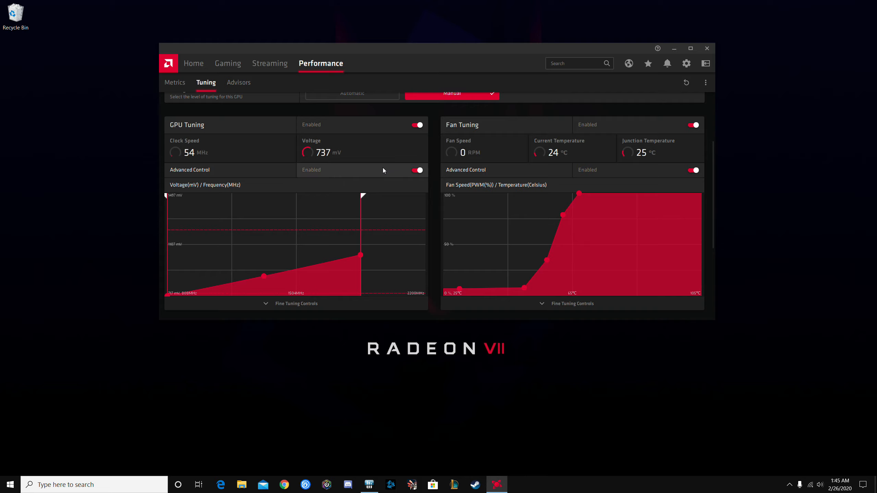
scroll(358, 182, down, 3)
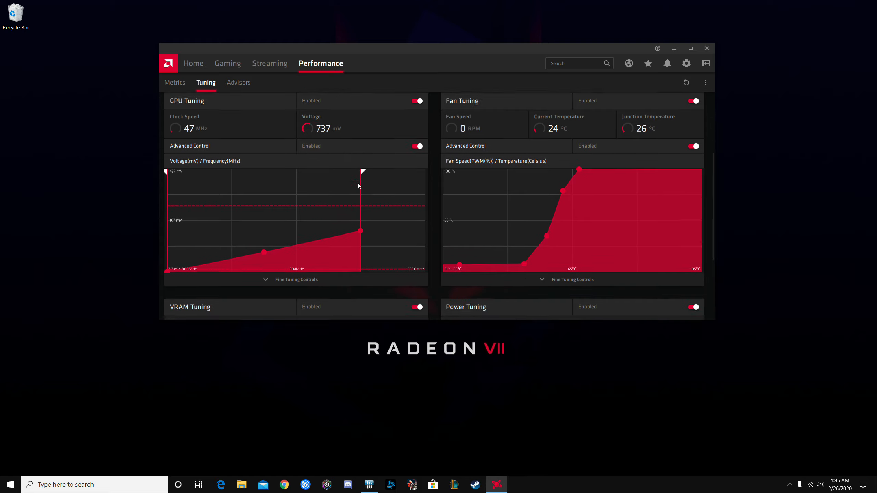
scroll(362, 216, up, 3)
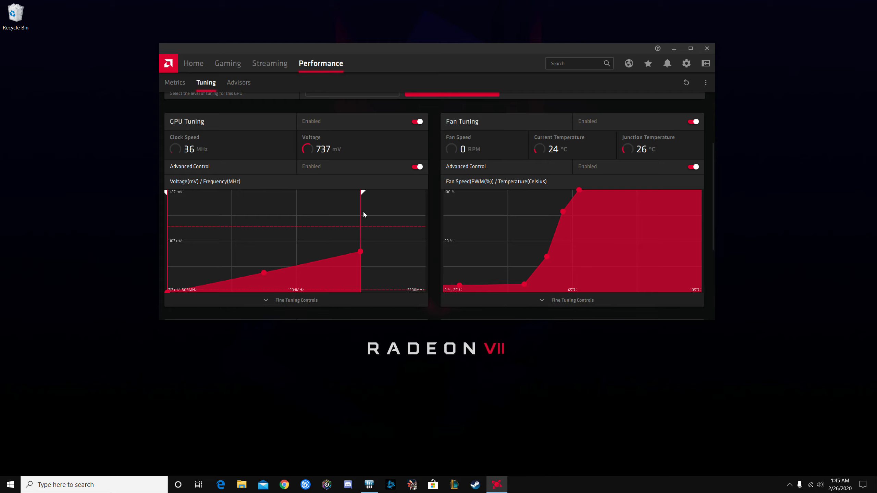
scroll(363, 212, up, 3)
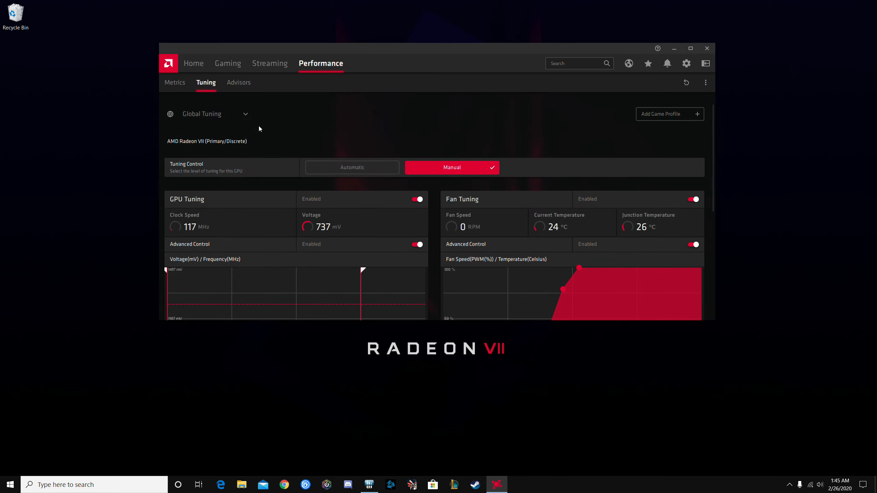
scroll(375, 174, down, 1)
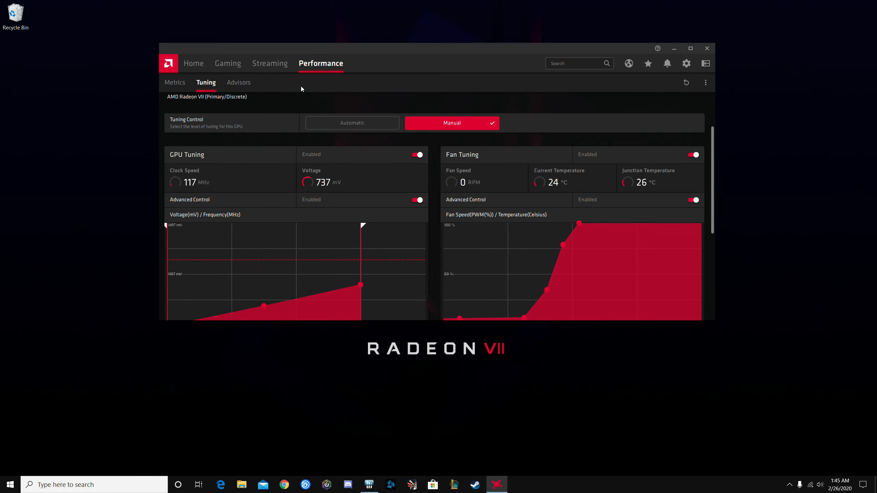
- Open the built-in web browser and look over the AMD home page
click(629, 63)
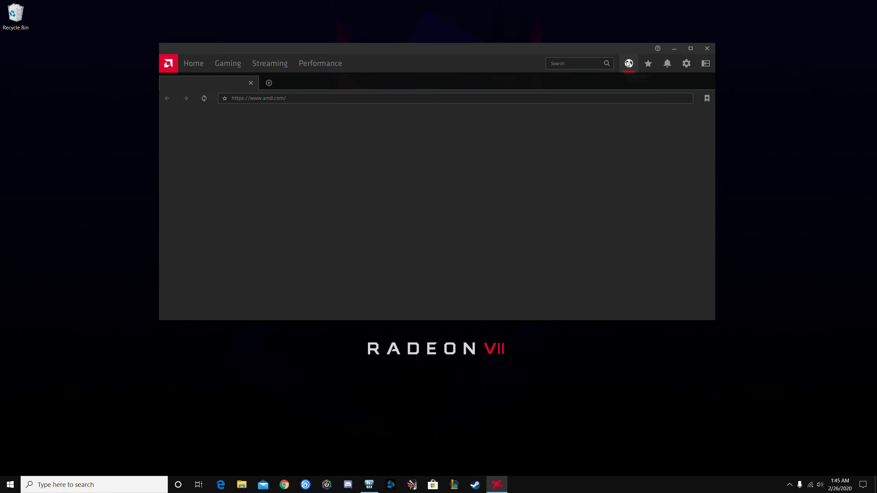
scroll(431, 214, down, 1)
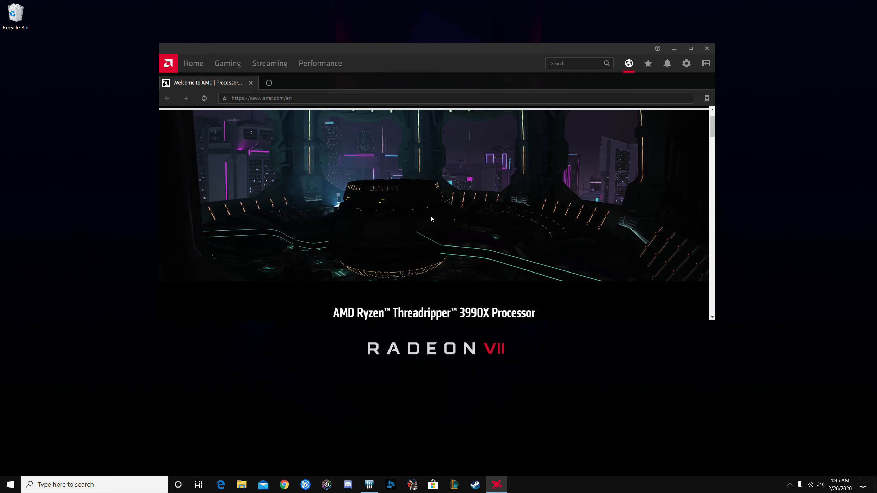
scroll(432, 217, up, 1)
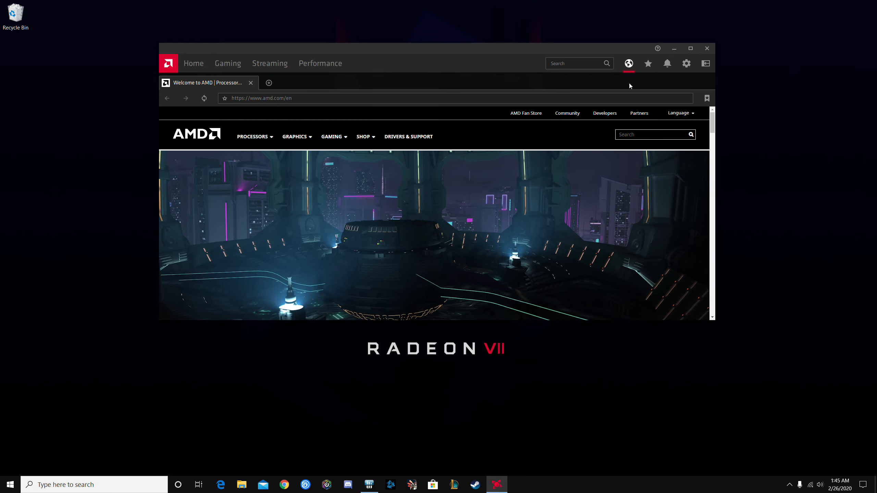
- Open the system settings and check for Radeon software updates
click(692, 65)
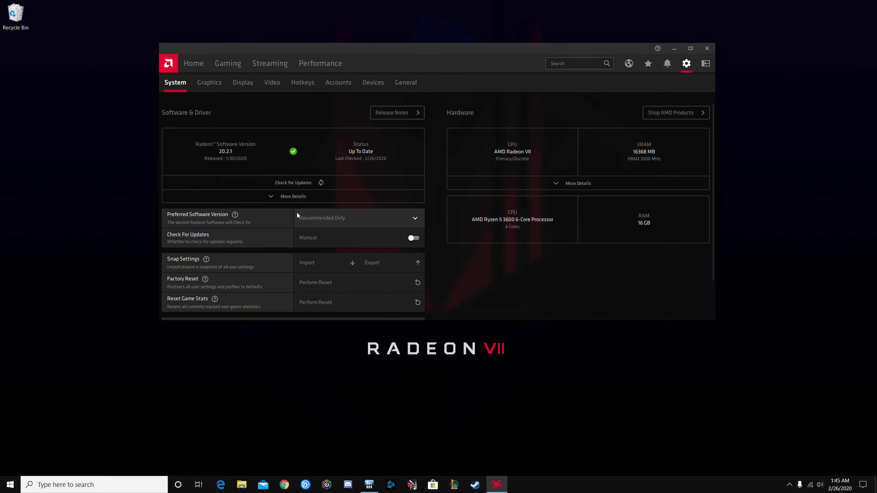
click(257, 183)
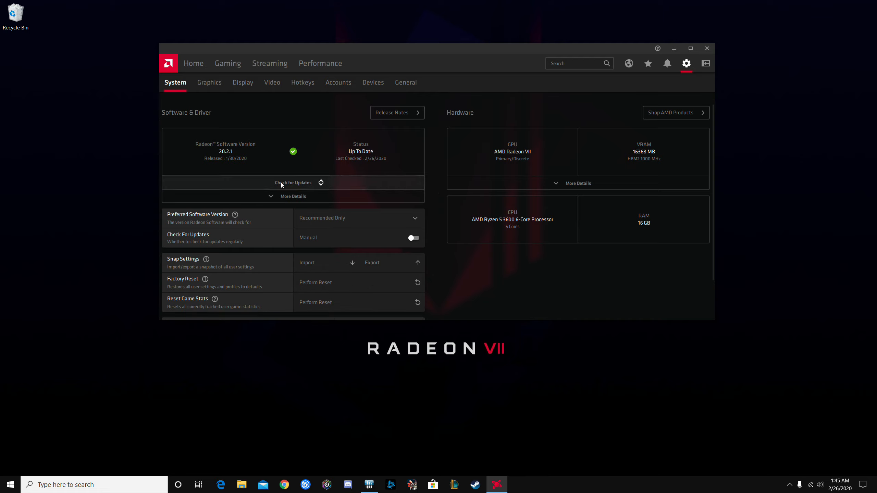